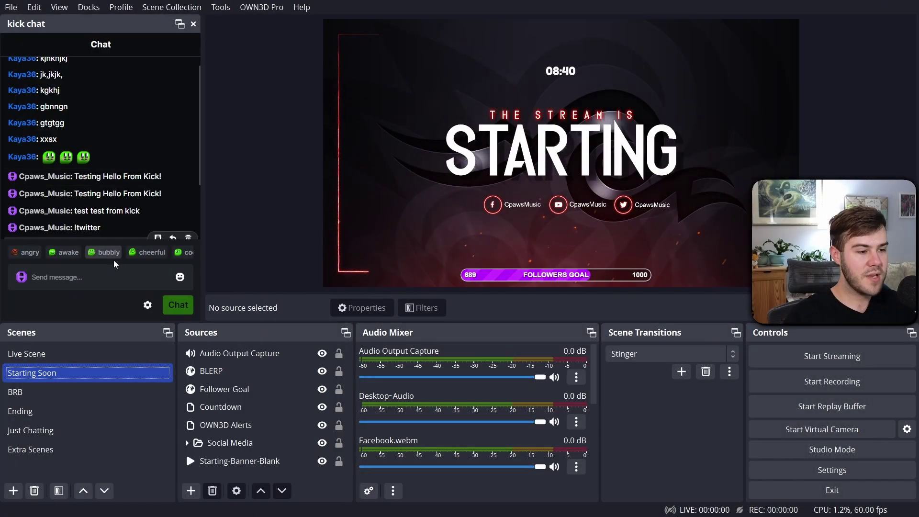
From Kick's Creator Dashboard, pop the channel chat into its own window and select its URL
type("ds")
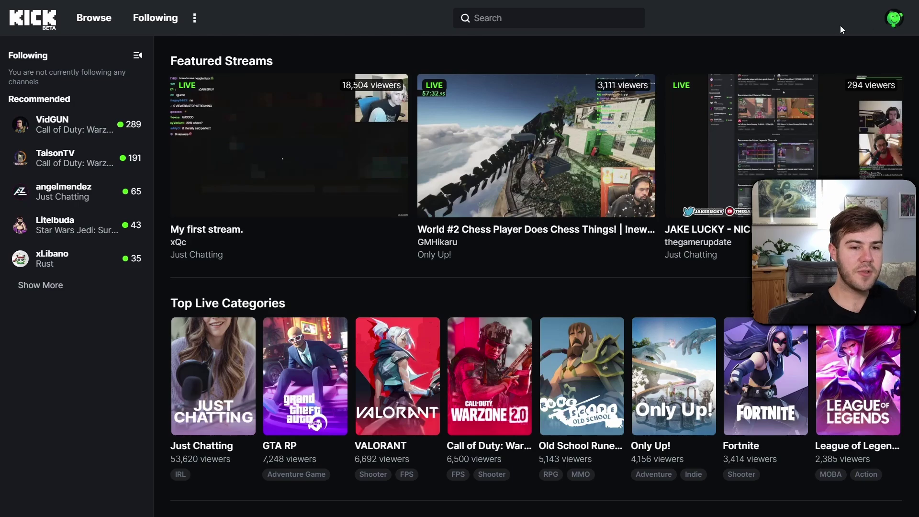
left_click(892, 26)
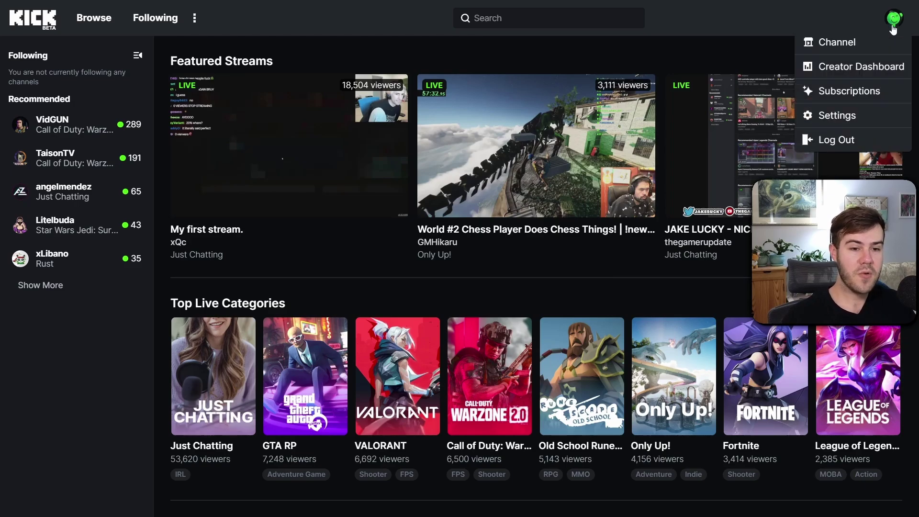
left_click(861, 65)
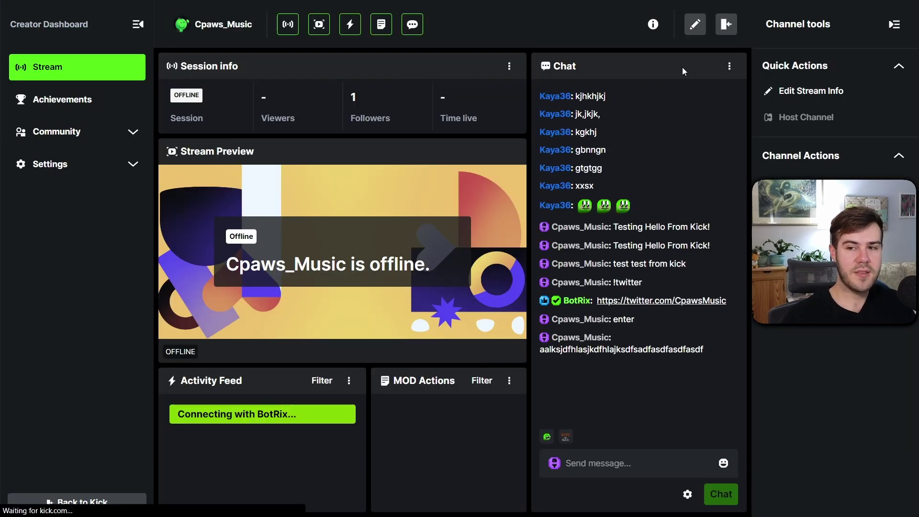
left_click(728, 70)
left_click(703, 99)
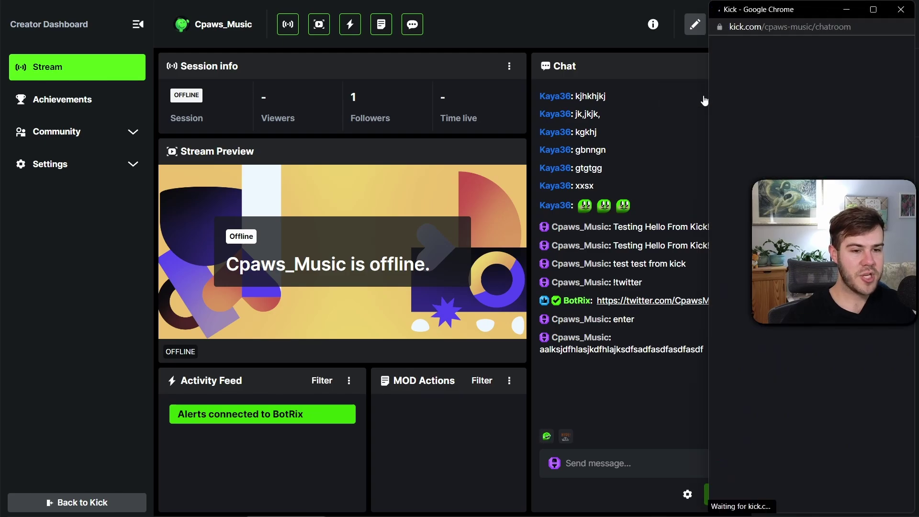
left_click(774, 27)
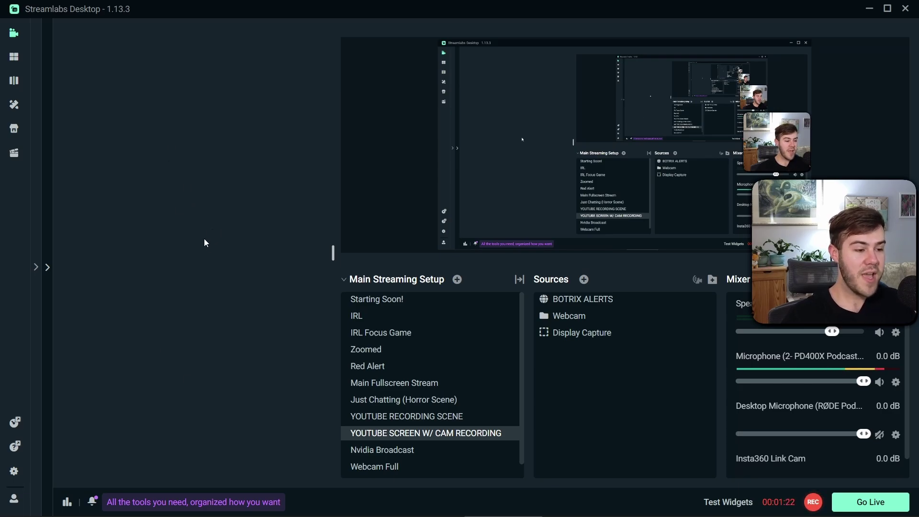
Expand the side navigation and open the Layout Editor under Editor
left_click(35, 269)
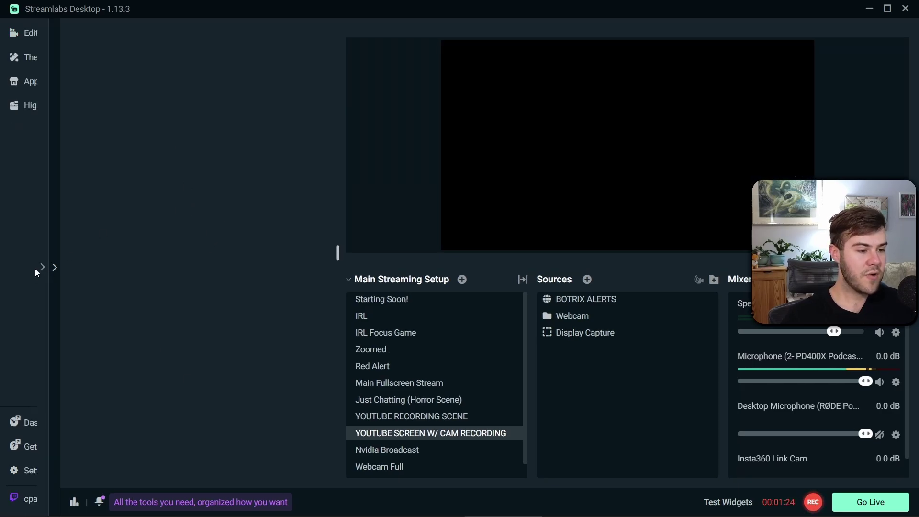
left_click(41, 36)
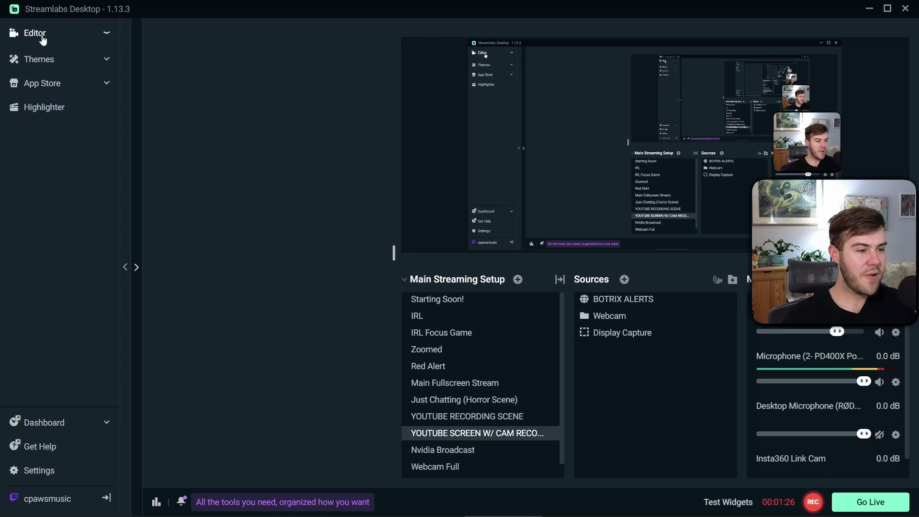
left_click(22, 39)
left_click(54, 84)
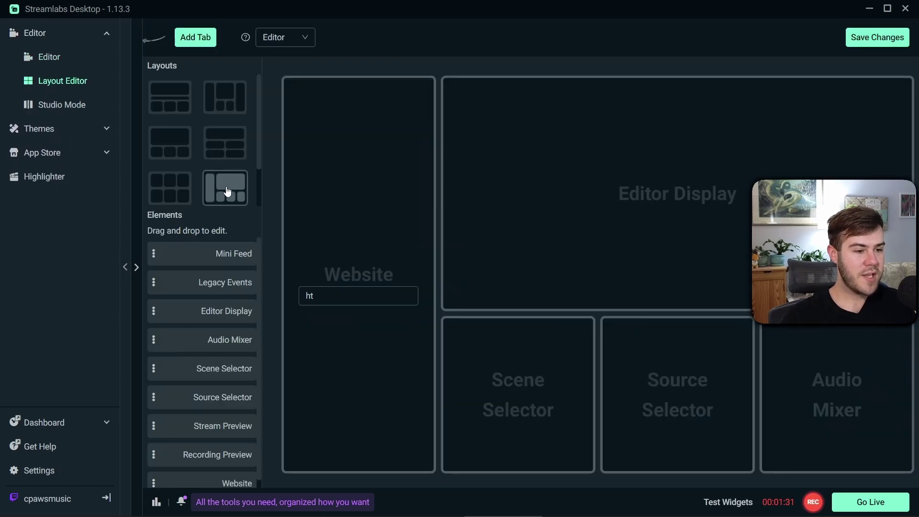
Put the Website element in the tall left slot with kick.com and save the layout
left_click_drag(385, 240, 244, 329)
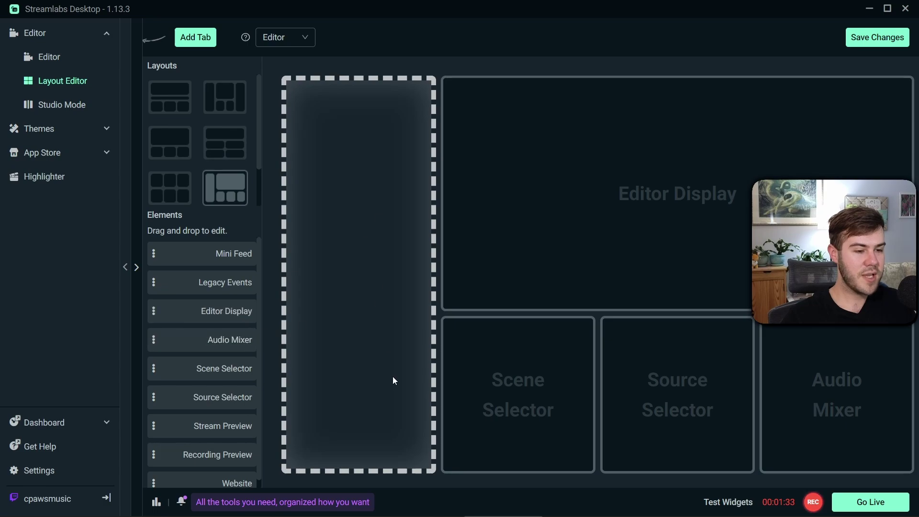
scroll(229, 341, "down", 1)
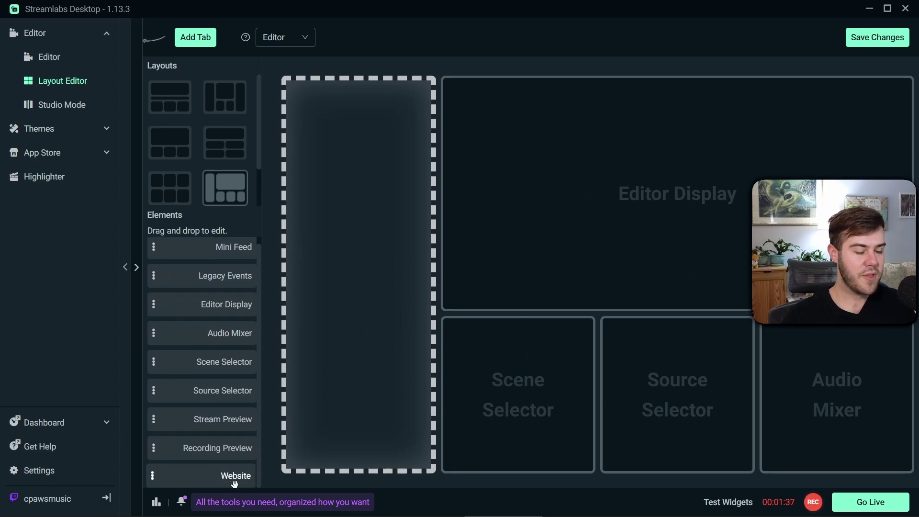
left_click_drag(232, 482, 345, 299)
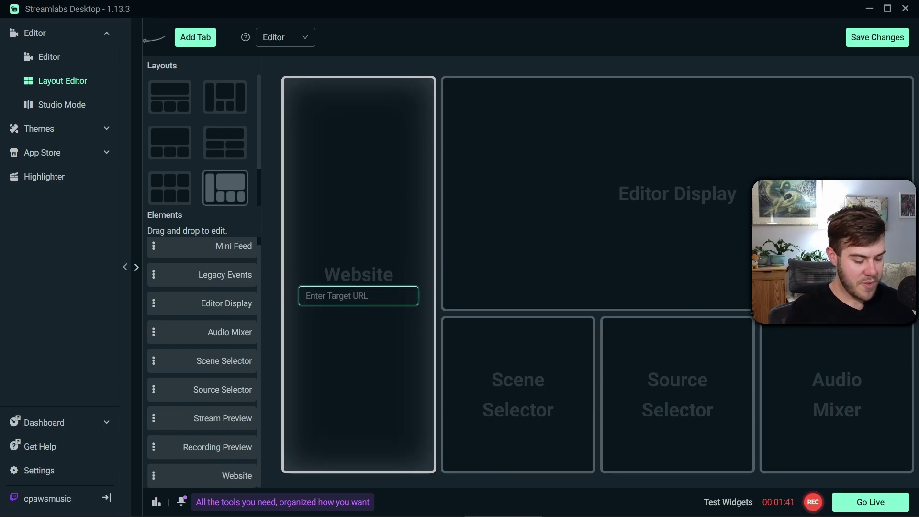
type("kick.com")
left_click(852, 42)
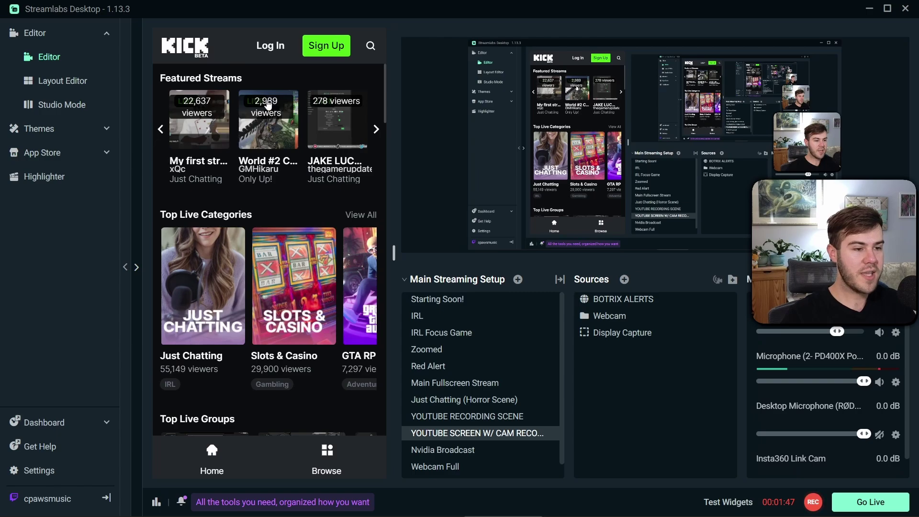
Log in to Kick inside the website panel, then return to the Layout Editor
left_click(270, 46)
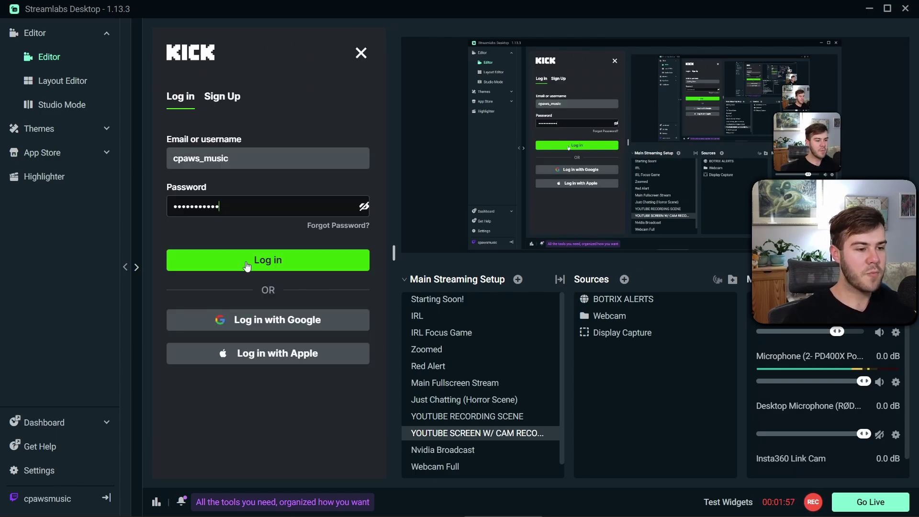
left_click(245, 261)
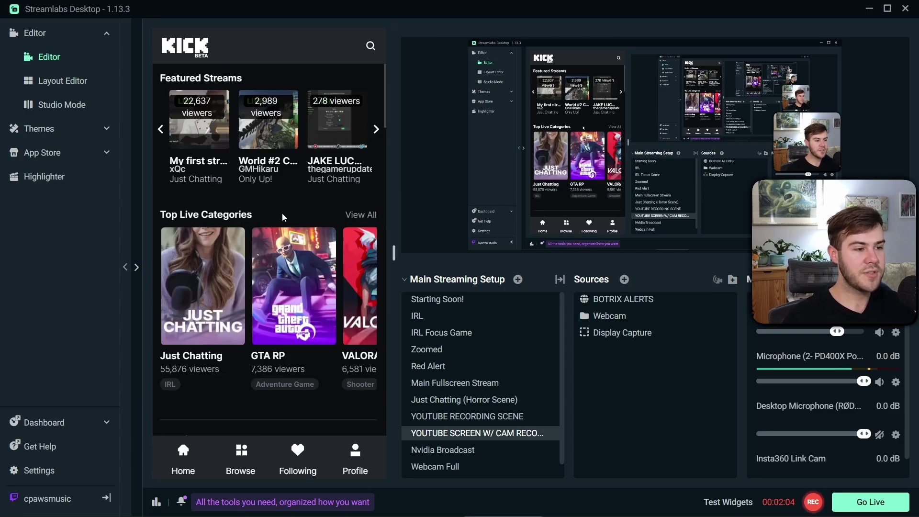
left_click(61, 88)
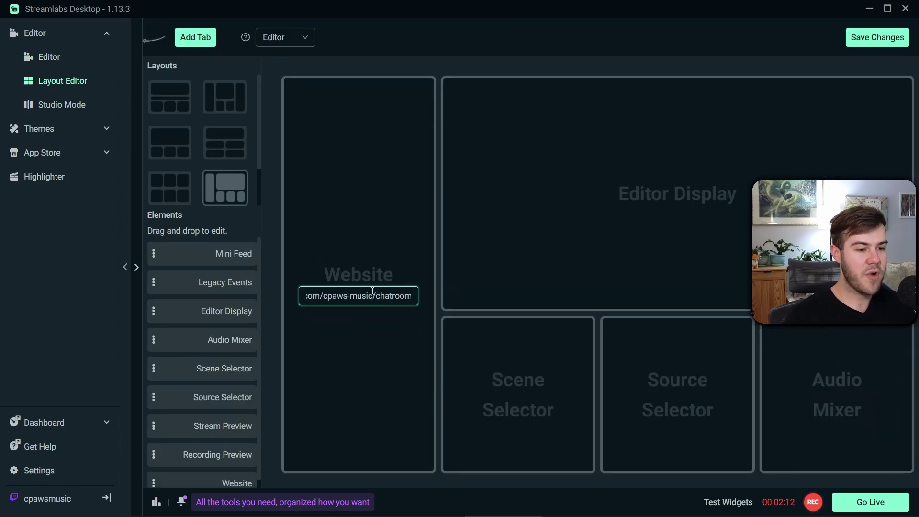
Save the chatroom layout and send 'testingttestingisndgisndigsnd' in the Kick chat panel
left_click(869, 42)
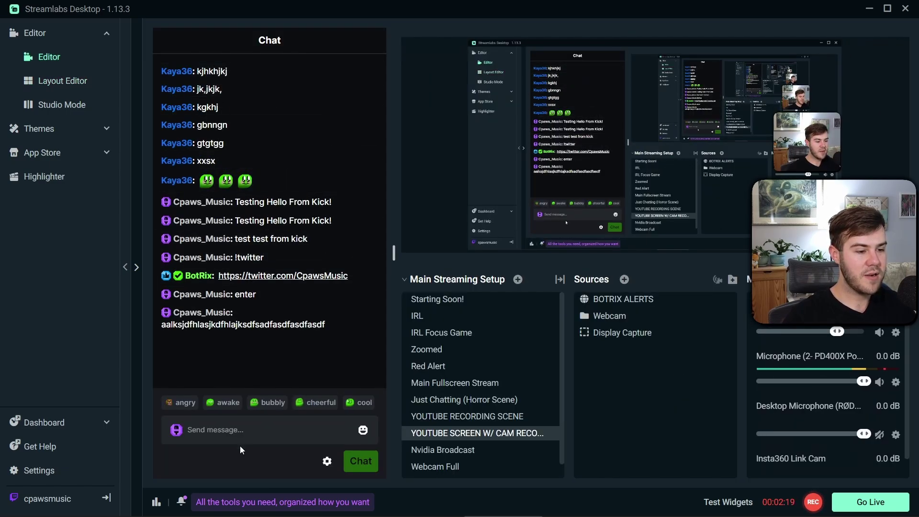
left_click(241, 431)
type("testingt")
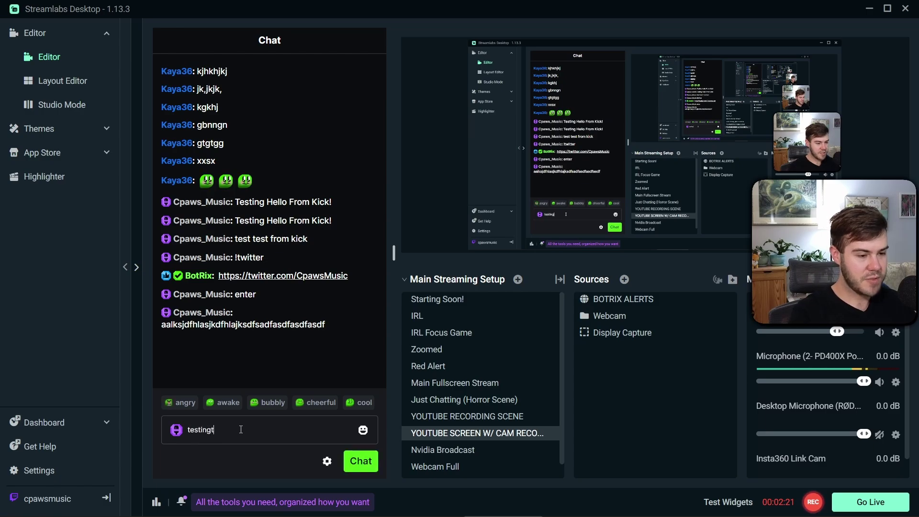
type("testingisndgisndigsnd")
key("Return")
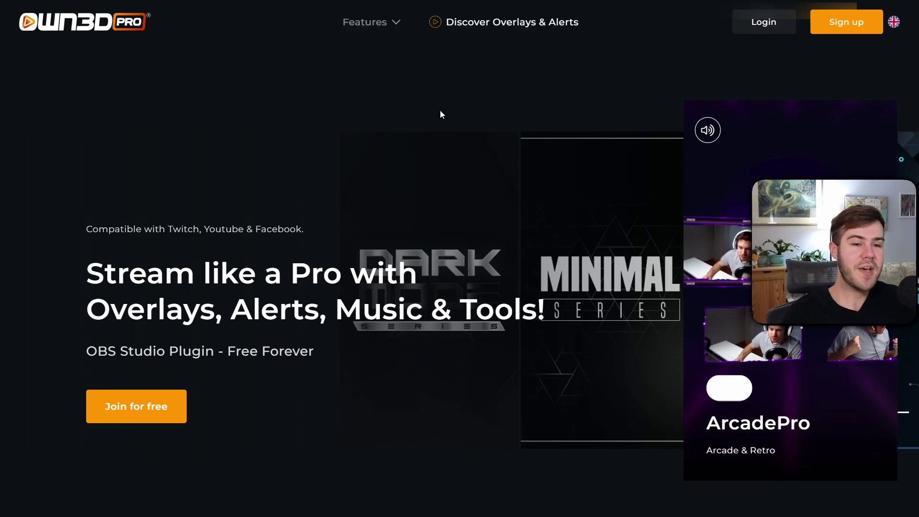
Sign in to OWN3D Pro with Twitch and highlight the dashboard's Download OBS Plugin heading
scroll(215, 215, "down", 1)
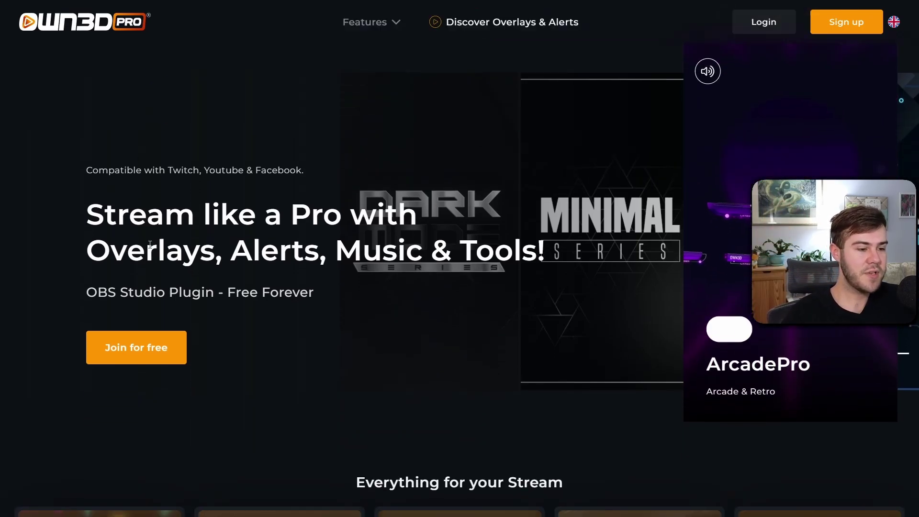
left_click(151, 350)
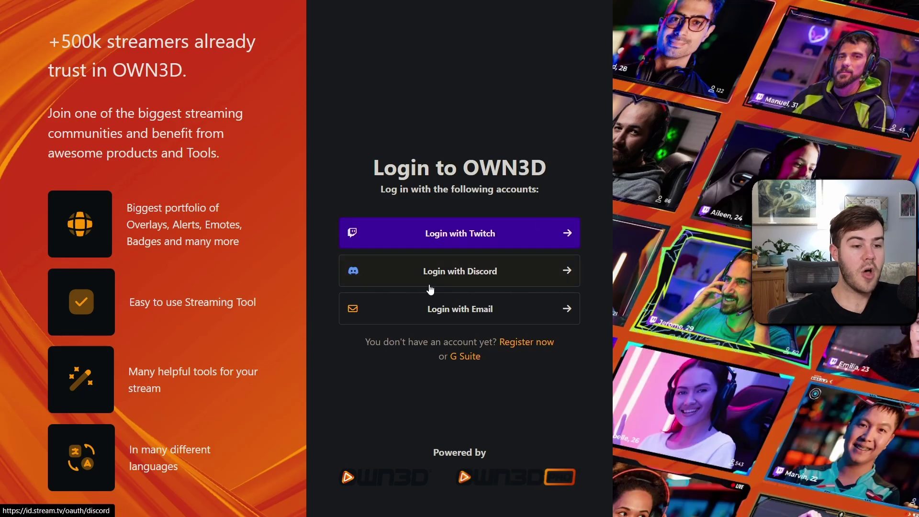
left_click(460, 248)
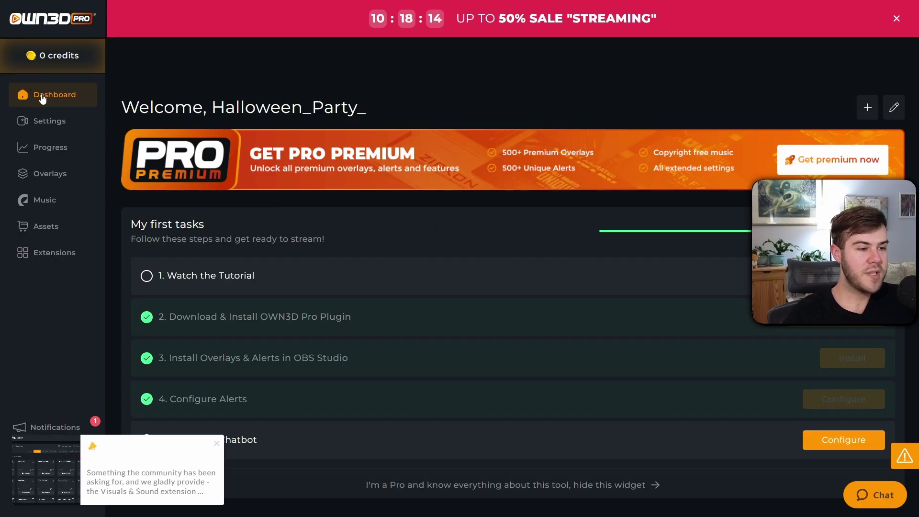
scroll(416, 202, "down", 7)
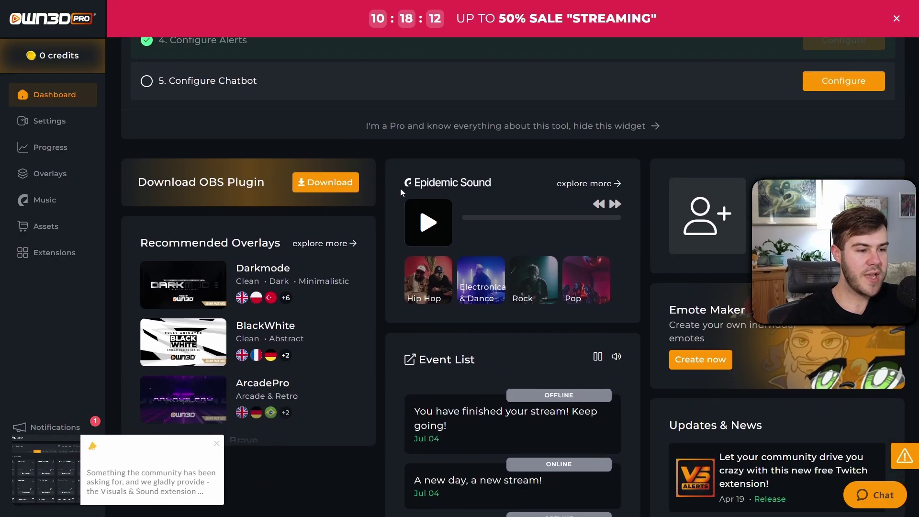
left_click_drag(153, 181, 235, 181)
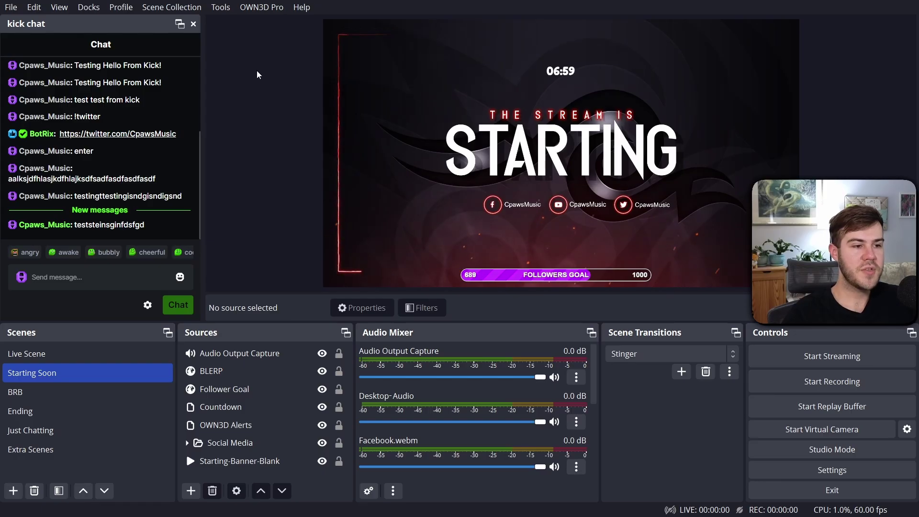
Browse the OWN3D Pro overlay store to the Chroma overlay, close it, and show the Docks menu
left_click(263, 7)
left_click(279, 25)
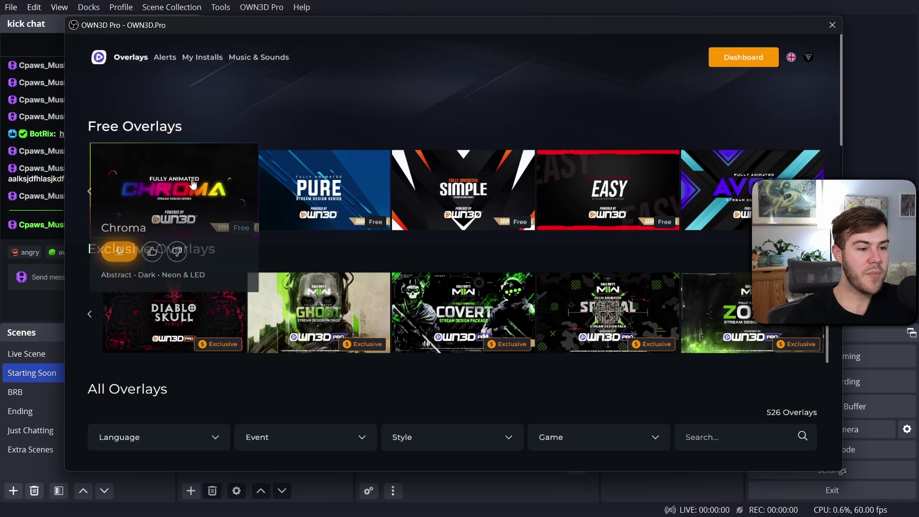
scroll(407, 216, "down", 5)
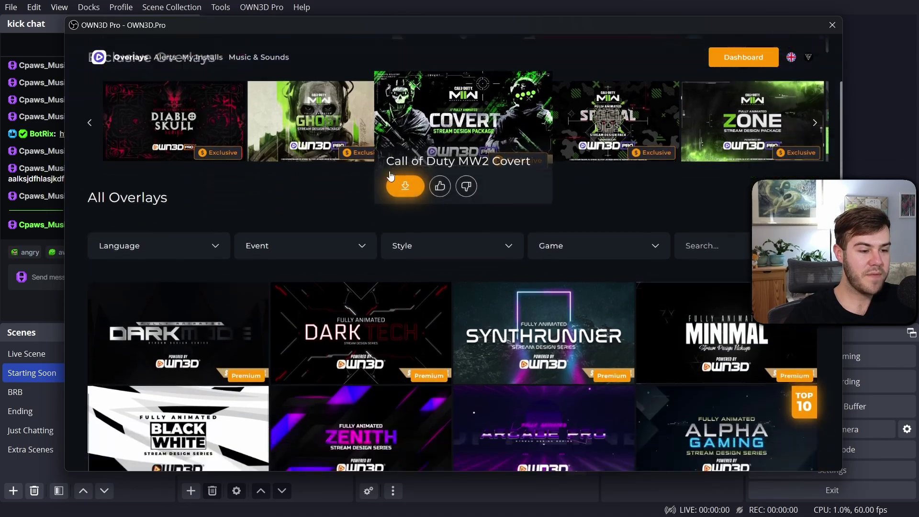
scroll(391, 300, "down", 10)
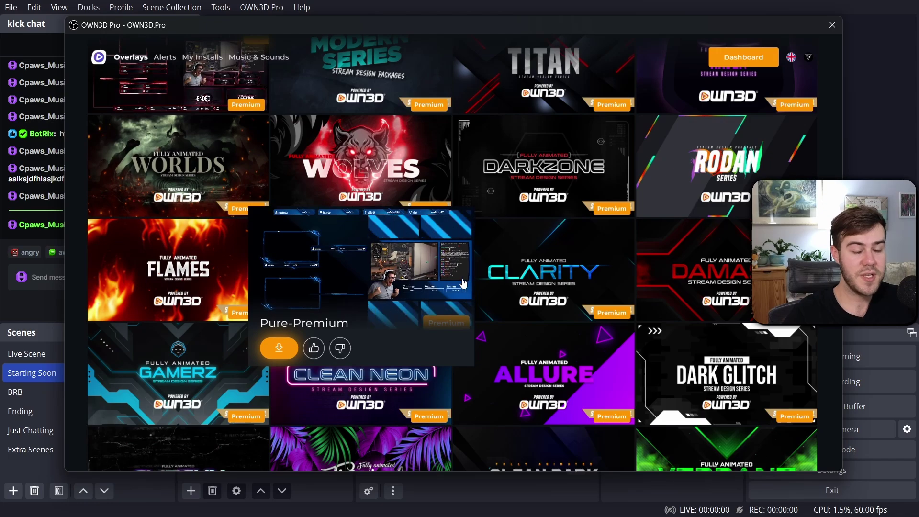
scroll(477, 241, "up", 15)
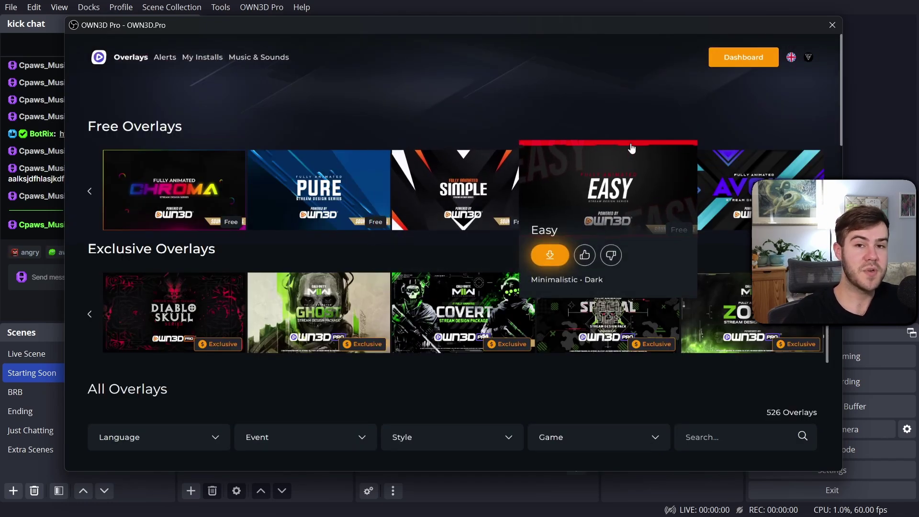
left_click(295, 212)
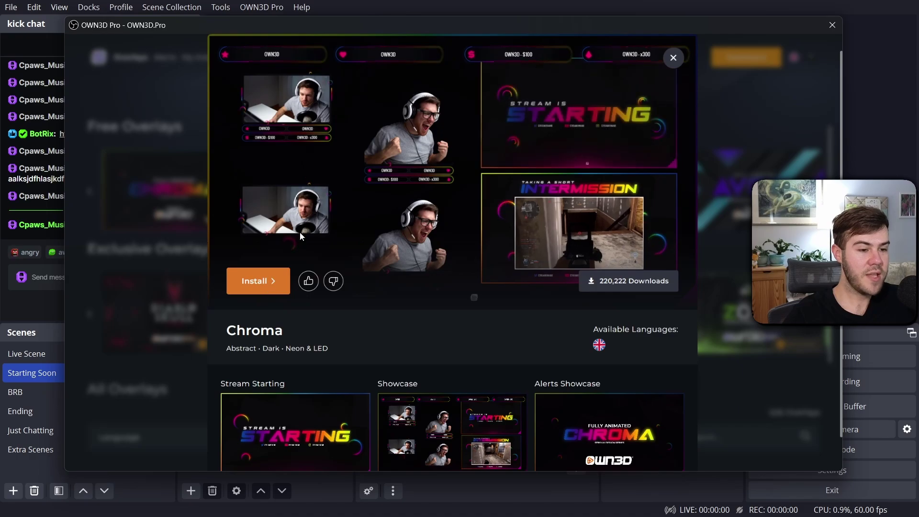
left_click(832, 25)
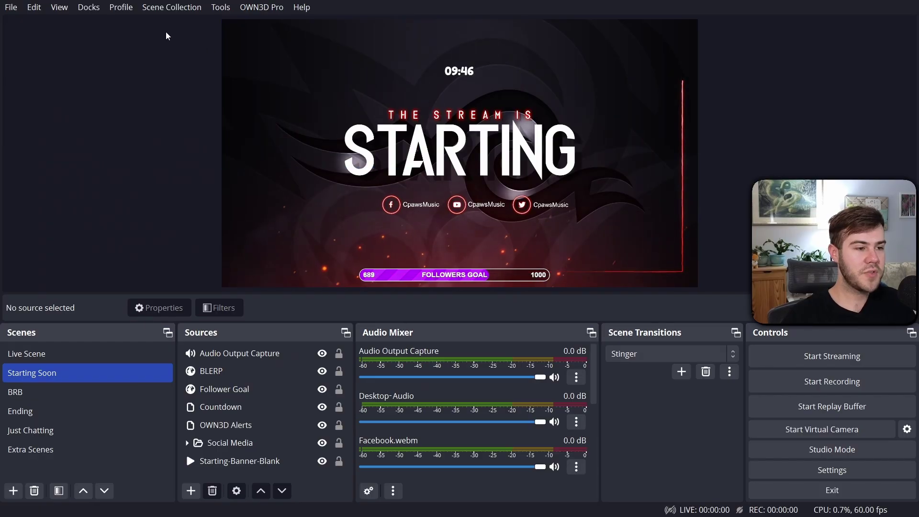
left_click(88, 9)
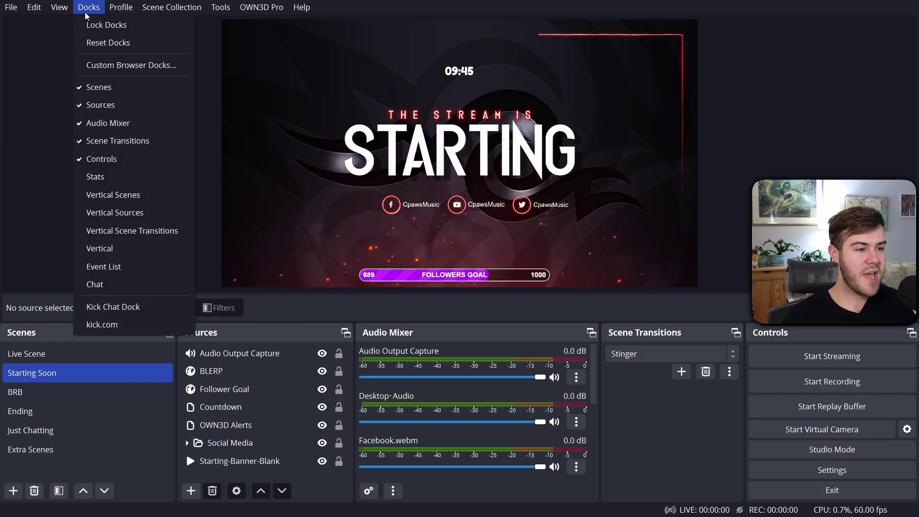
Replace both custom browser docks with one named 'kick' loading kick.com
left_click(105, 66)
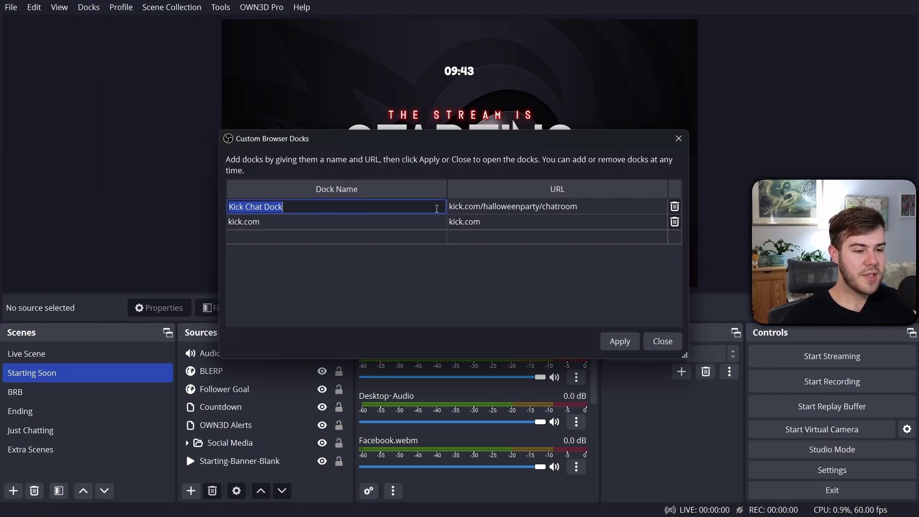
left_click(675, 207)
left_click(675, 208)
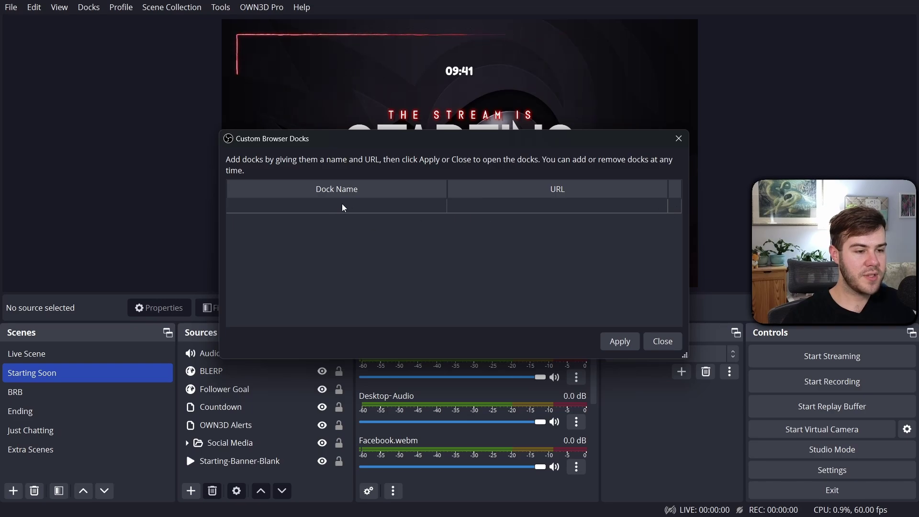
double_click(359, 206)
double_click(483, 211)
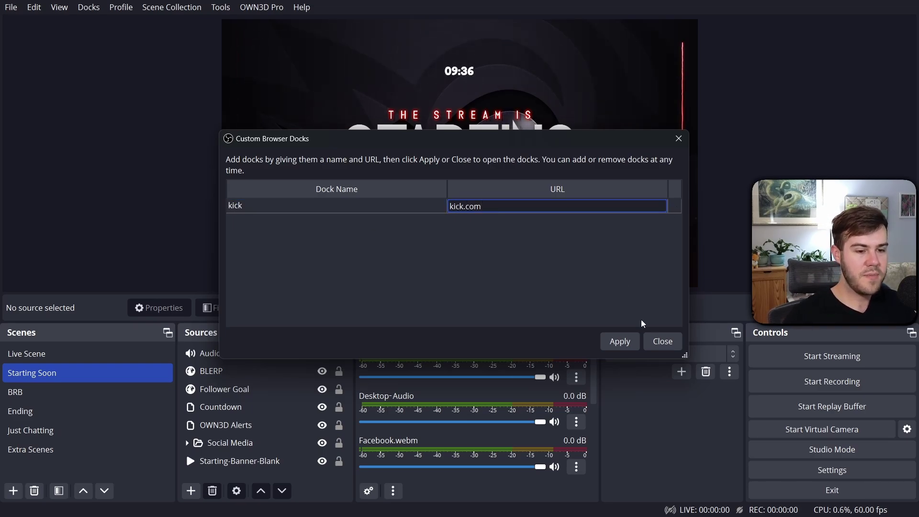
left_click(619, 341)
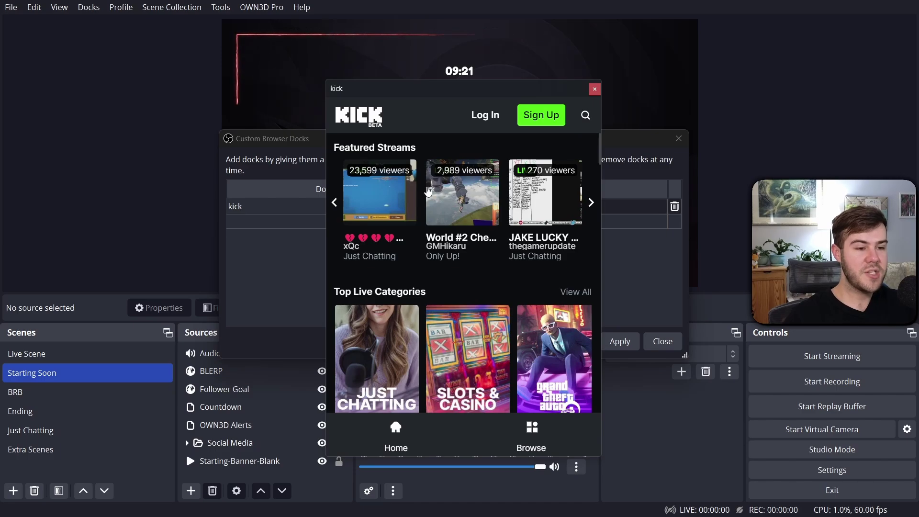
Zoom the Kick page out to fit the kick dock and bring up its login form
right_click(442, 127)
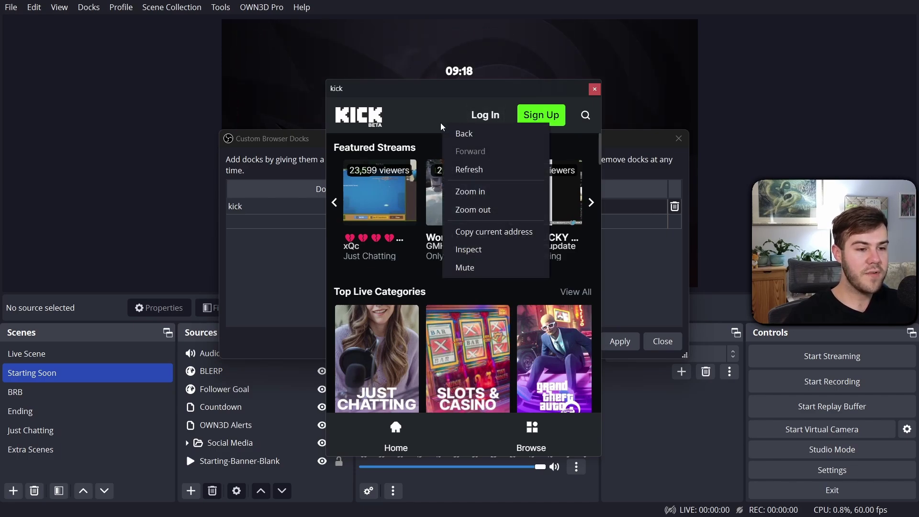
left_click(473, 209)
right_click(448, 115)
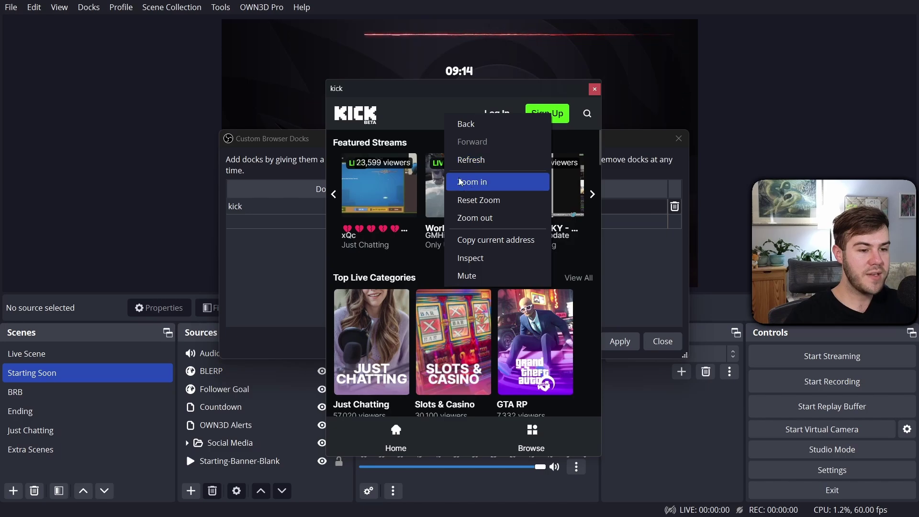
key("Escape")
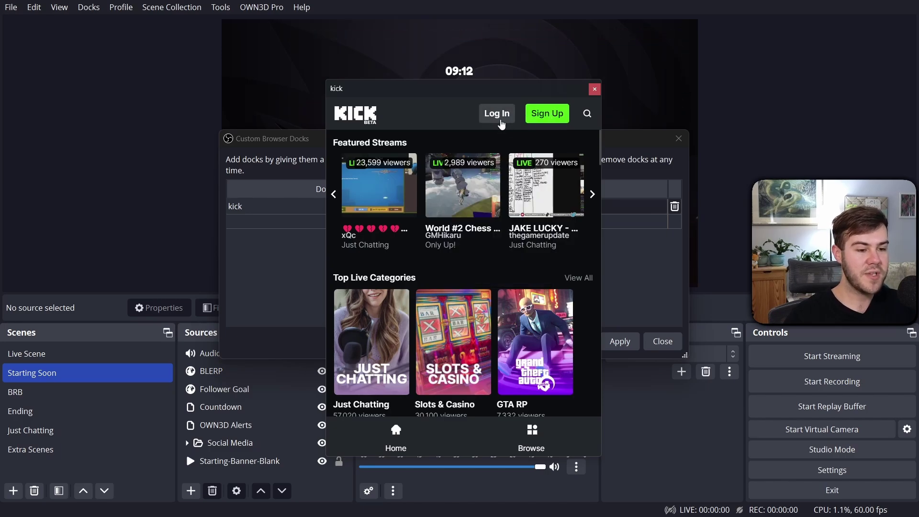
left_click(501, 121)
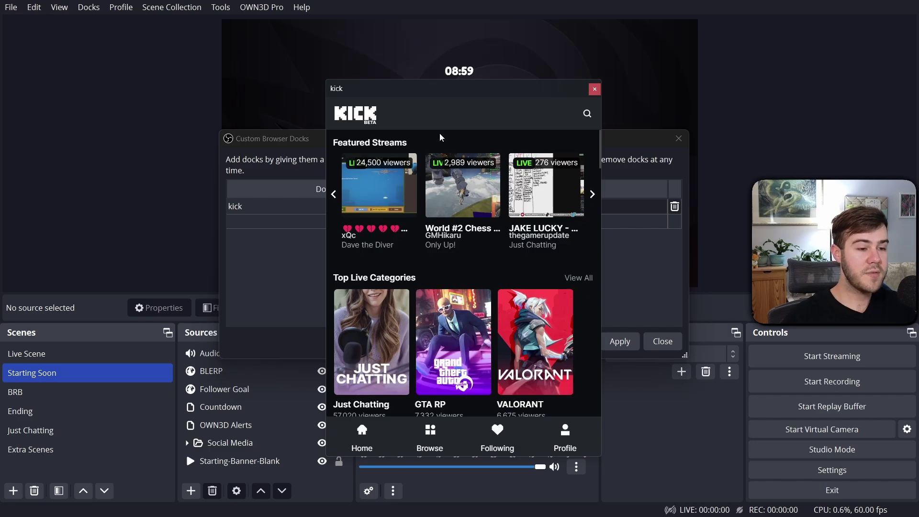
Close the kick dock and replace it with a 'kick chat' dock using the pasted chatroom URL
left_click(595, 89)
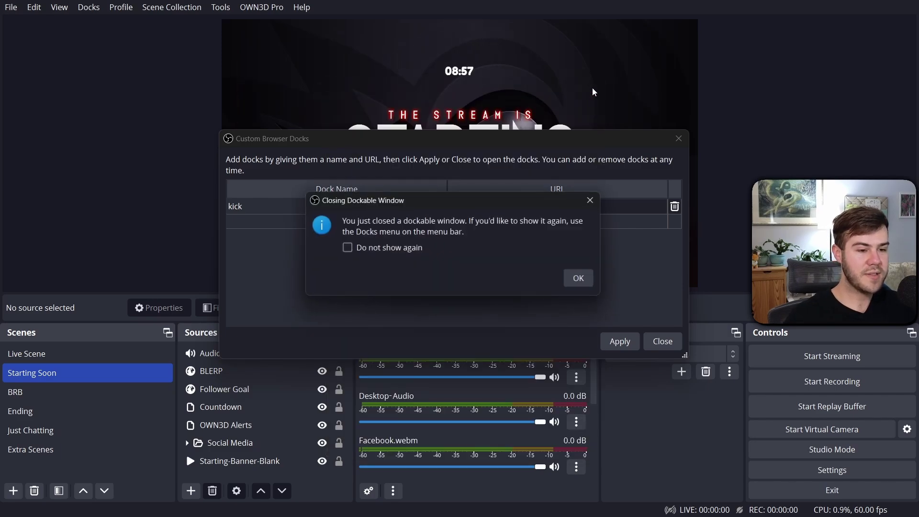
left_click(576, 275)
left_click(675, 206)
double_click(387, 206)
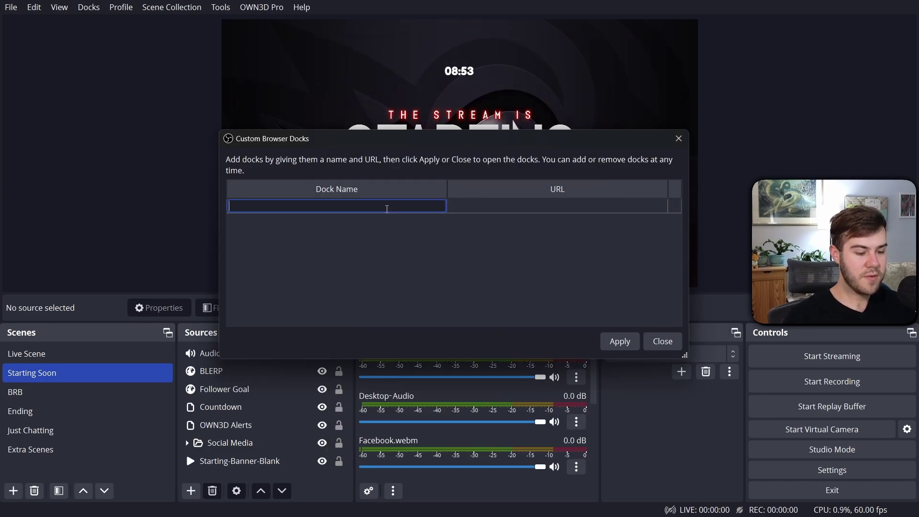
double_click(482, 206)
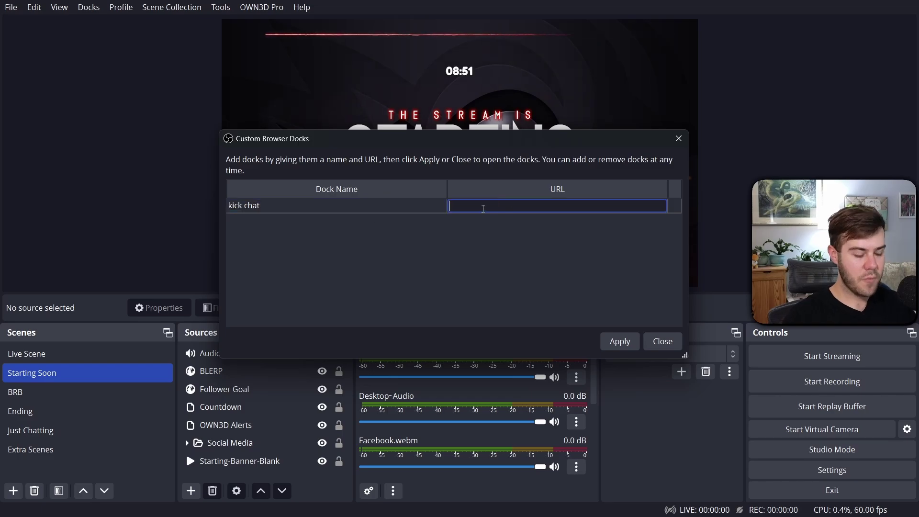
type("https://kick.com/cpaws-music/chatroom")
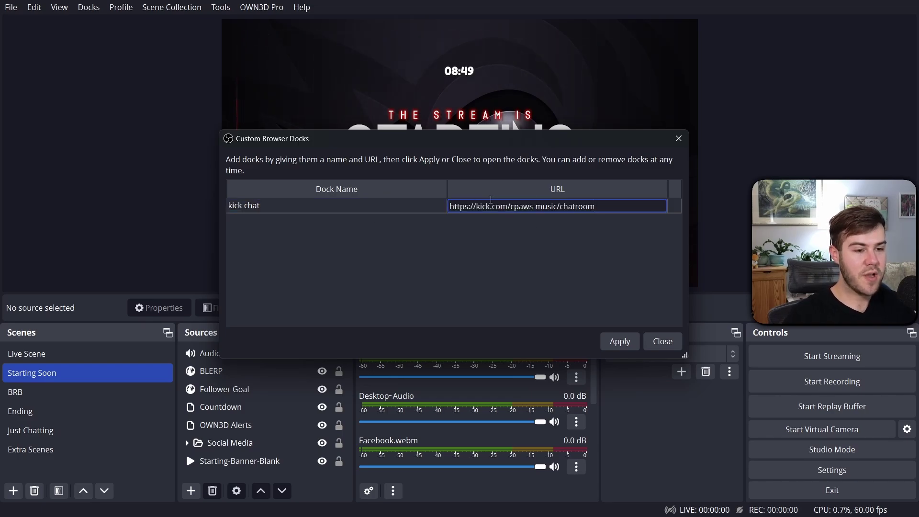
key("Return")
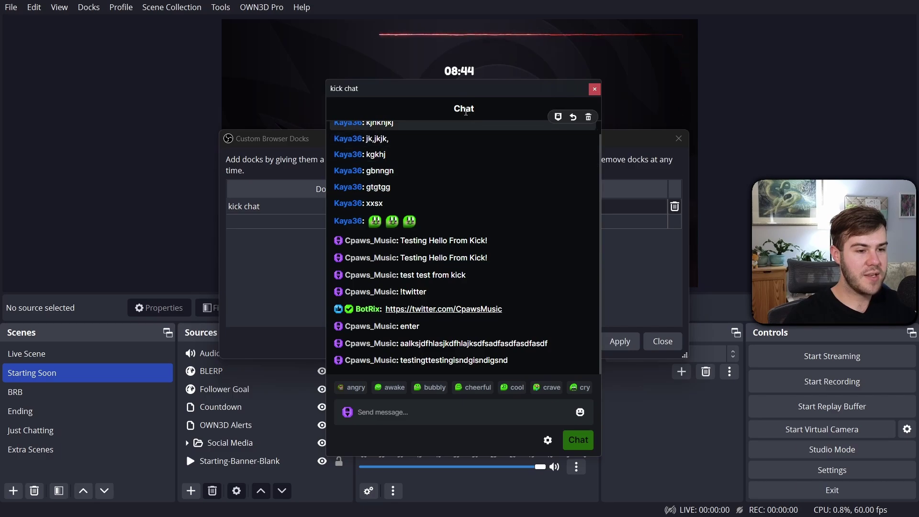
Dock kick chat along the left edge, close the docks editor, and widen the dock
left_click_drag(472, 92, 27, 83)
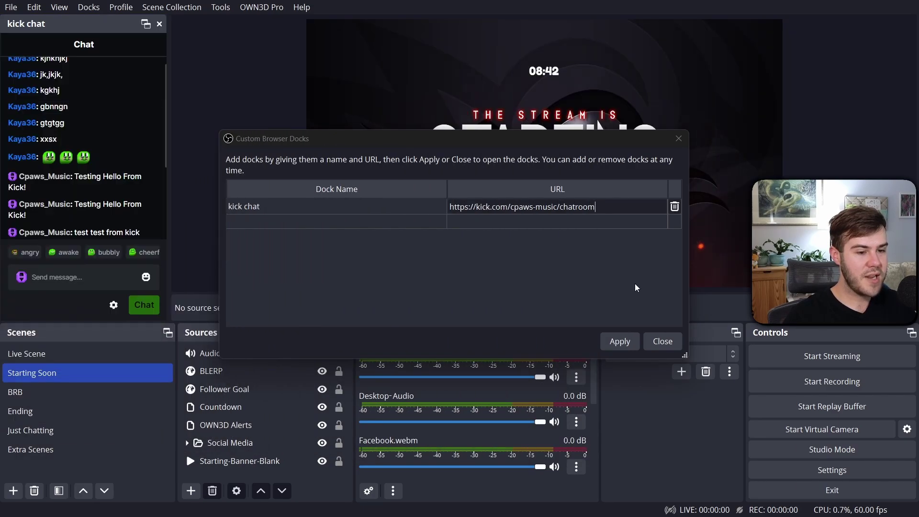
left_click(667, 345)
left_click_drag(167, 154, 200, 153)
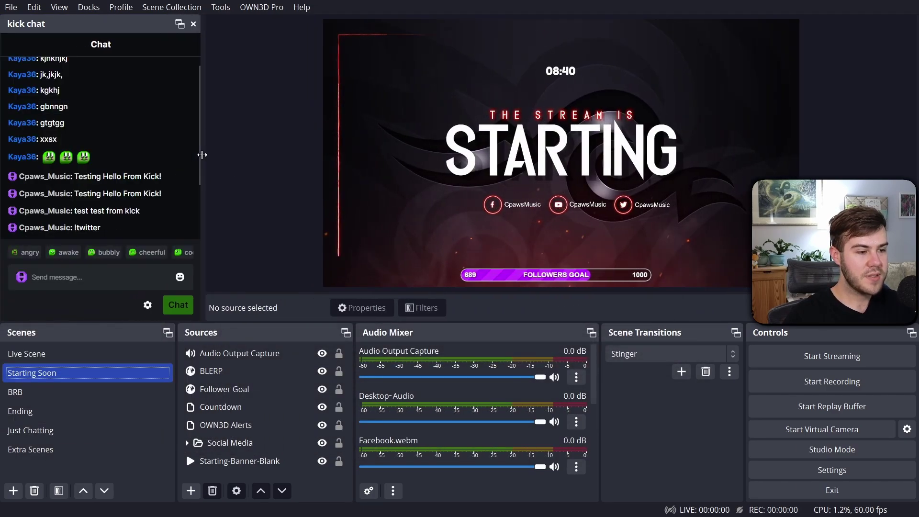
Send the test message 'teststeinsginfdsfgd' from the docked kick chat
left_click(107, 280)
type("teststeinsginfdsfgd")
key("Return")
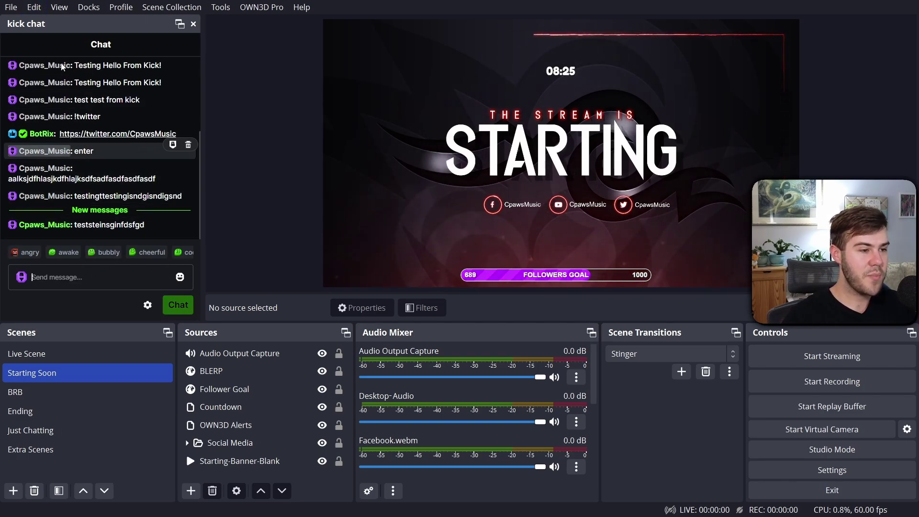
Check the Docks menu, close it unchanged, and deselect the preview canvas
left_click(89, 11)
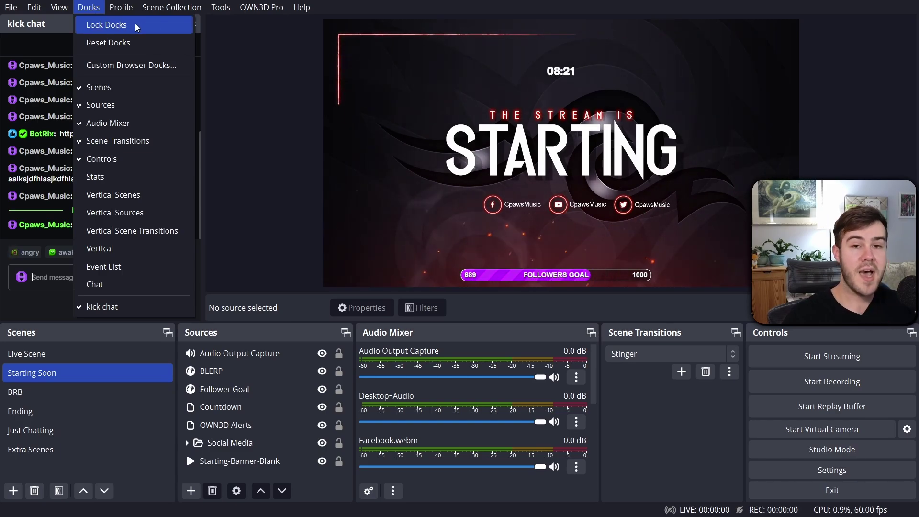
left_click(90, 9)
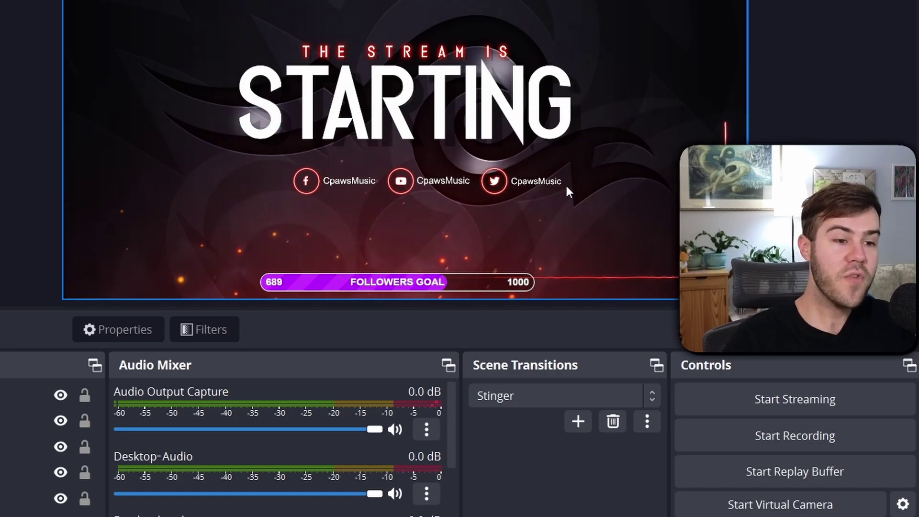
left_click(35, 118)
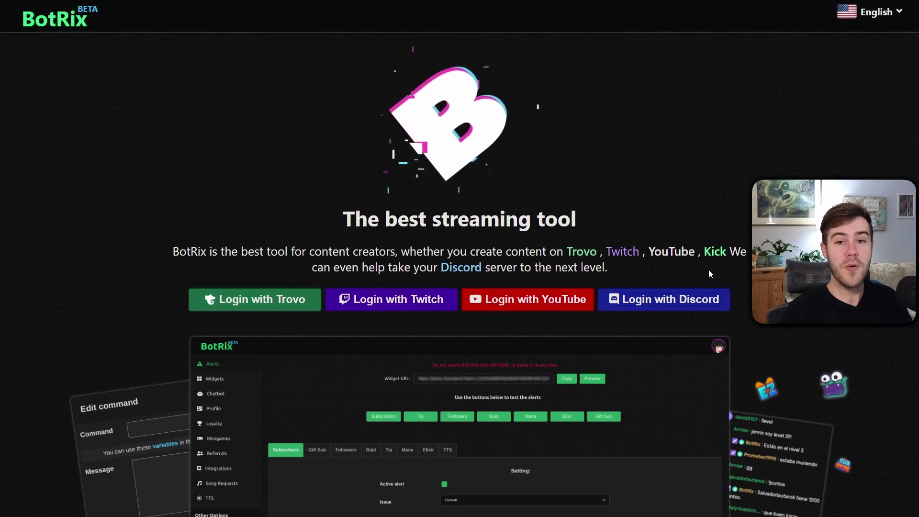
Log in to BotRix with Twitch and scroll down the profile page
left_click(409, 300)
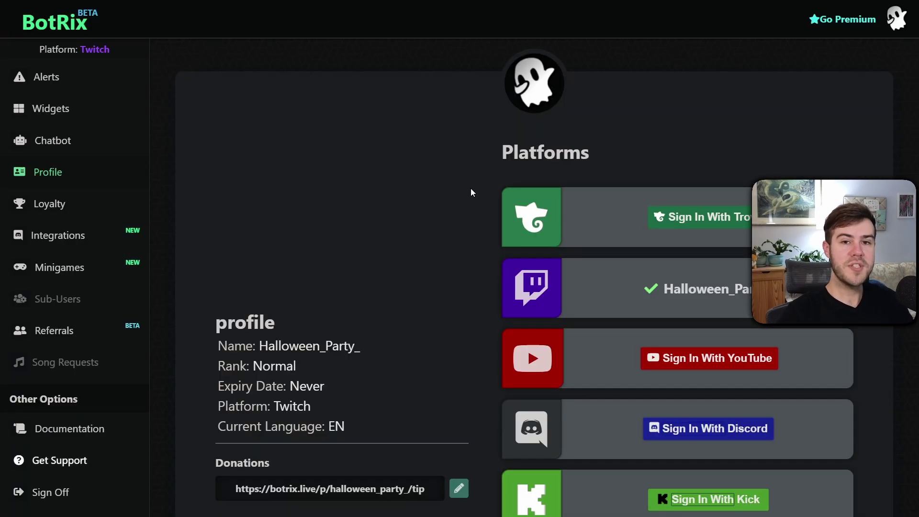
scroll(462, 191, "down", 3)
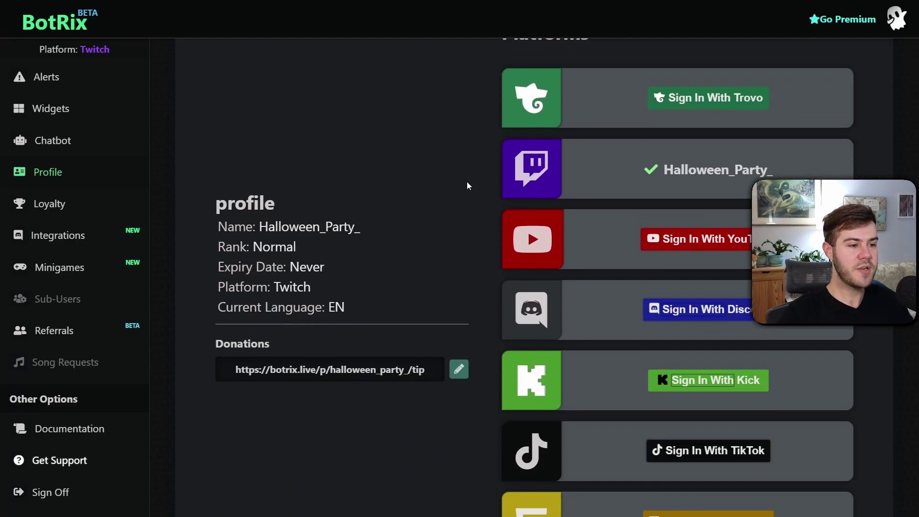
scroll(464, 186, "down", 1)
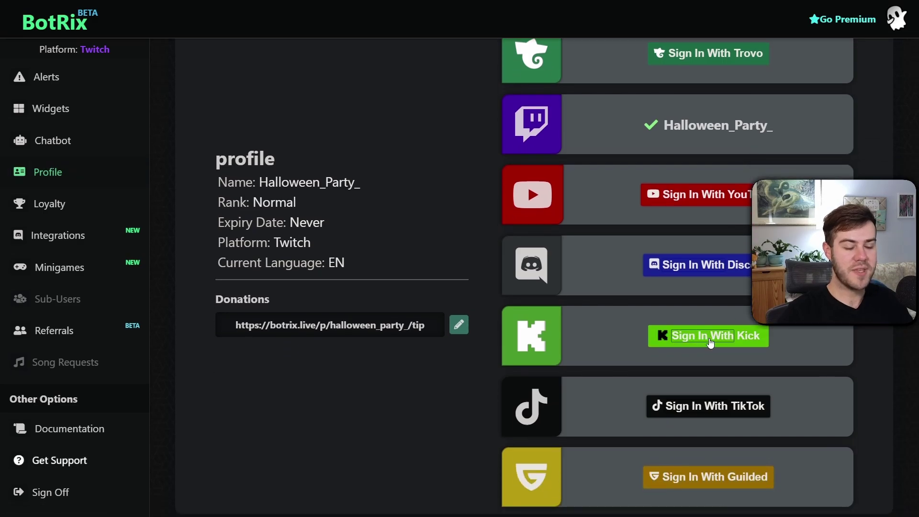
Sign in with Kick, enter the Kick username, and accept to link the account
left_click(693, 343)
left_click(464, 253)
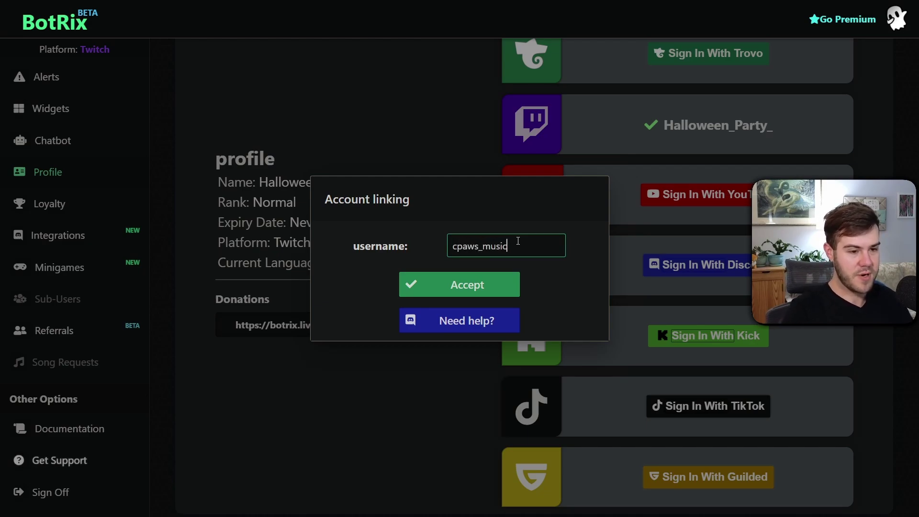
left_click_drag(451, 247, 559, 241)
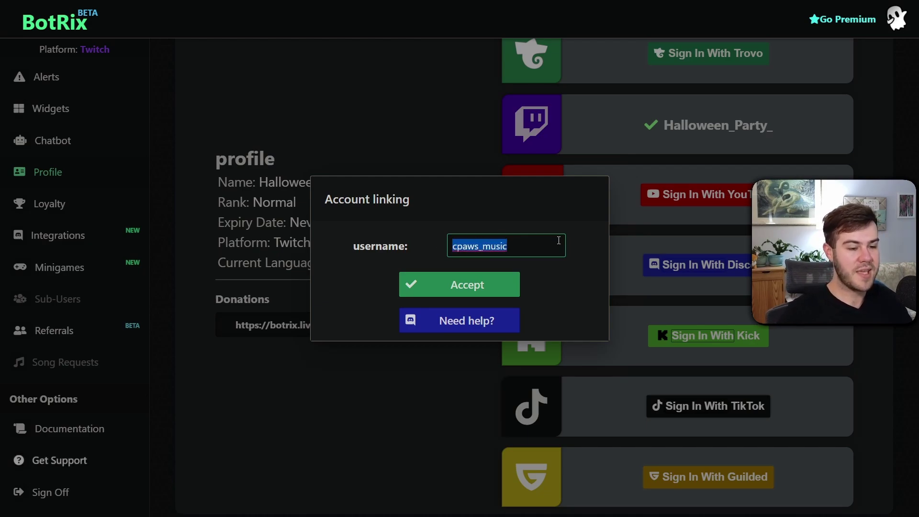
left_click(475, 286)
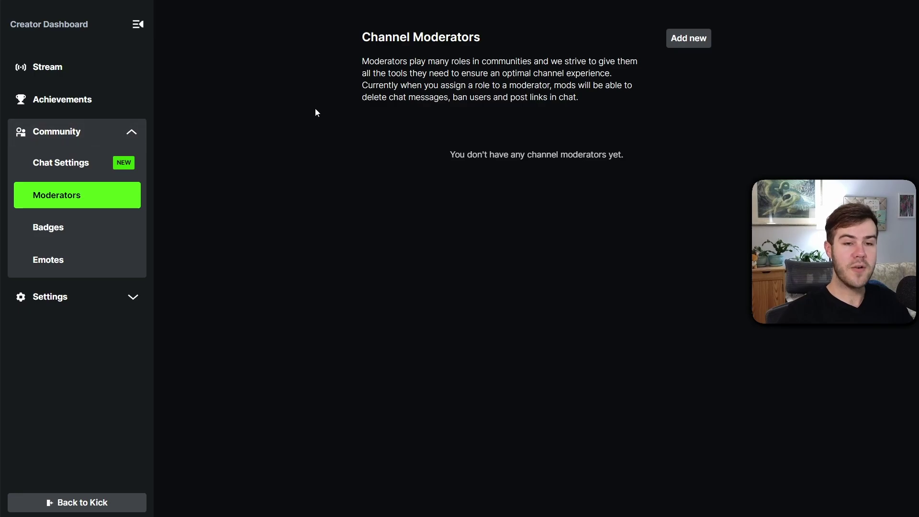
Open the Moderators page under Community in the Kick Creator Dashboard
left_click(96, 75)
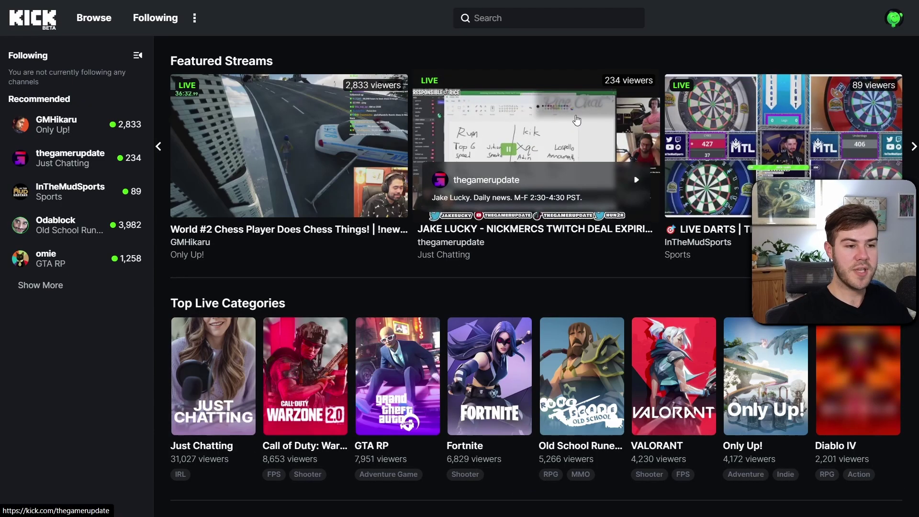
left_click(894, 18)
left_click(870, 70)
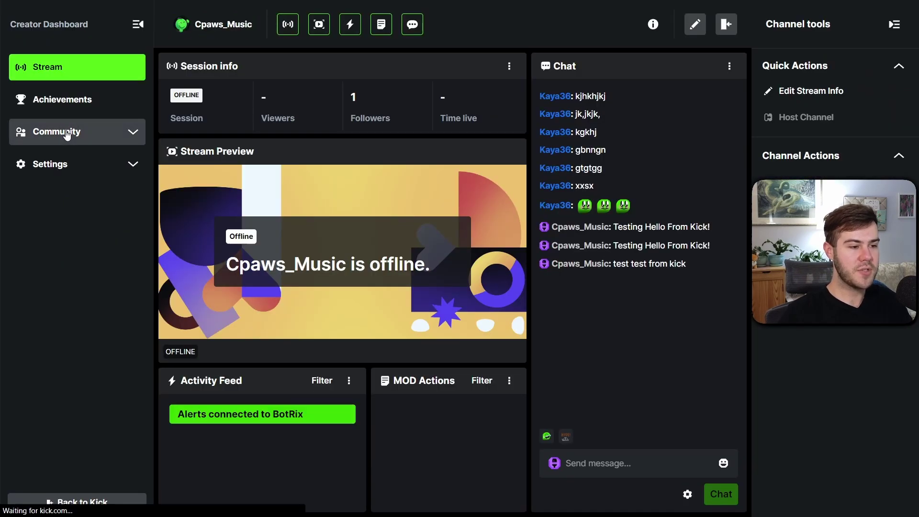
left_click(67, 134)
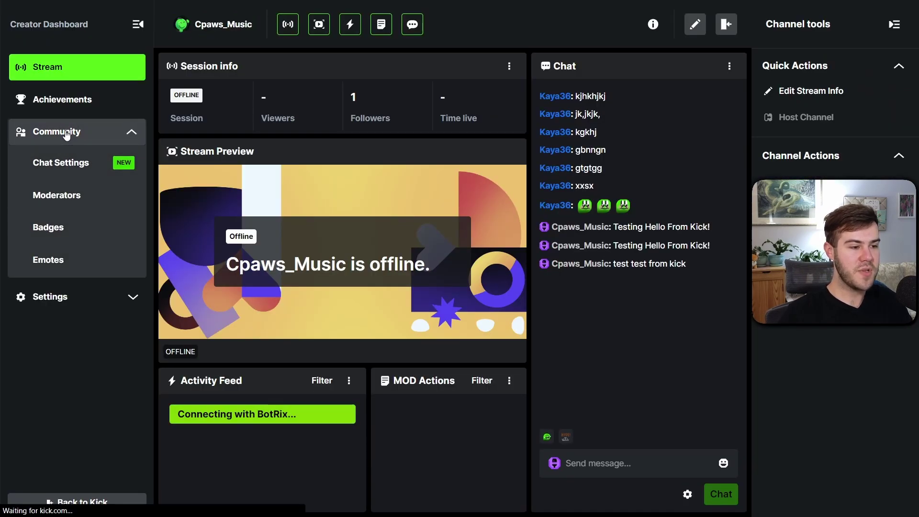
left_click(66, 203)
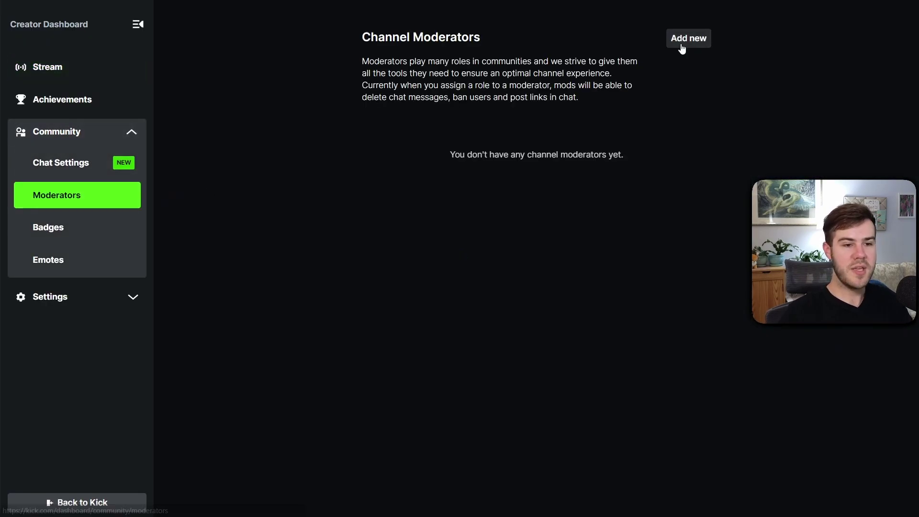
Search 'bot' and add the verified BotRix account as a channel moderator
left_click(683, 41)
type("botrix")
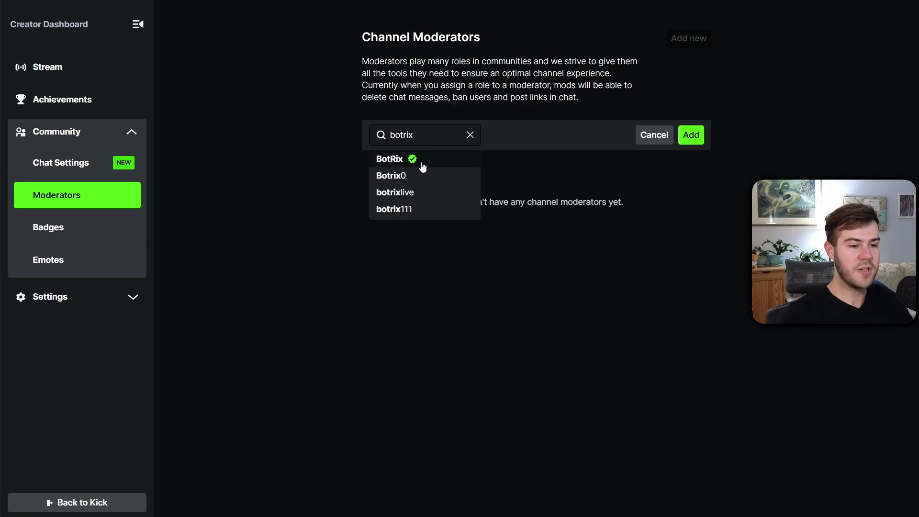
left_click(416, 161)
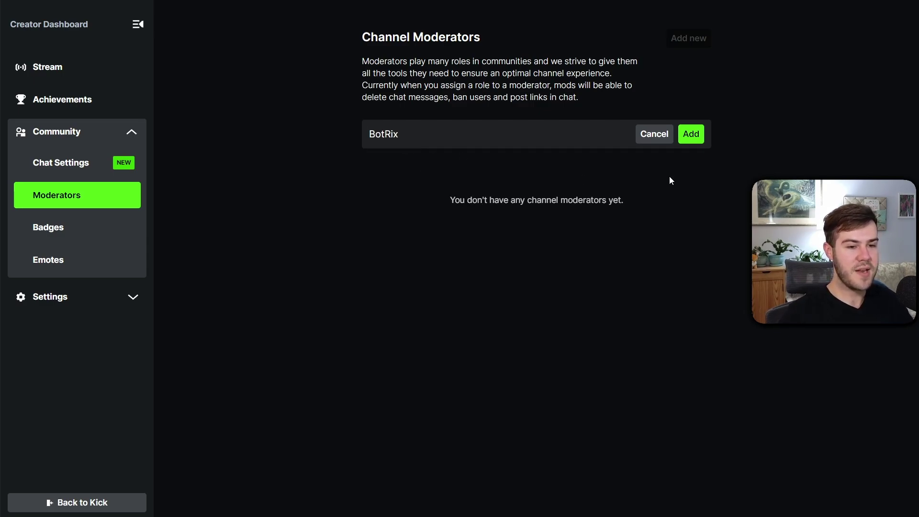
left_click(692, 137)
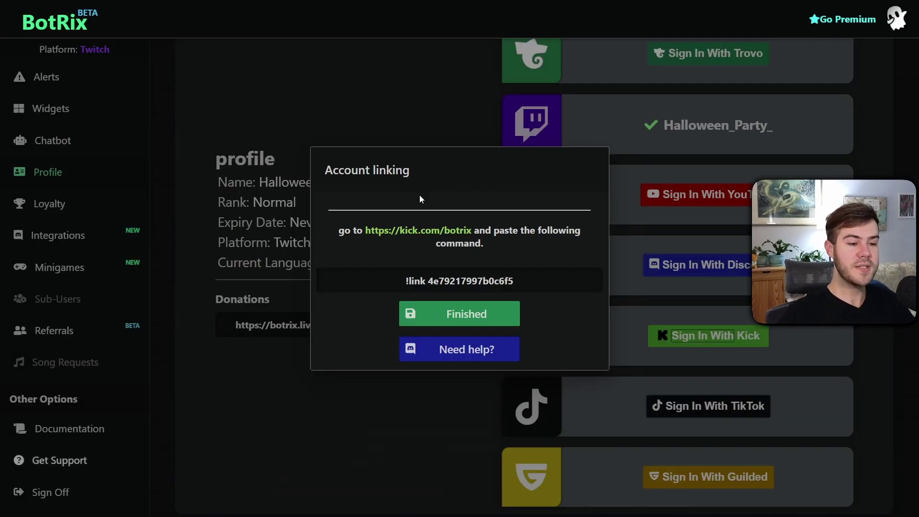
Copy BotRix's !link command and open the kick.com/botrix chatroom
left_click_drag(401, 283, 529, 284)
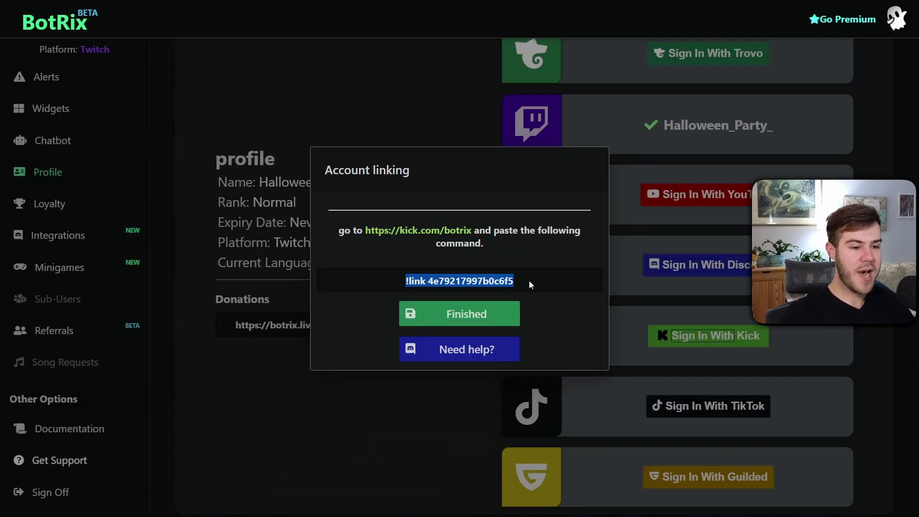
right_click(463, 279)
left_click(485, 289)
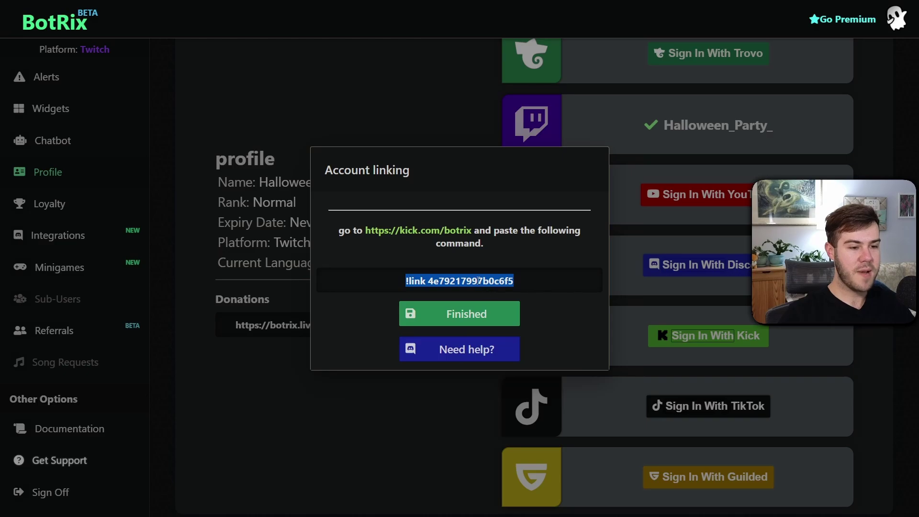
left_click(426, 236)
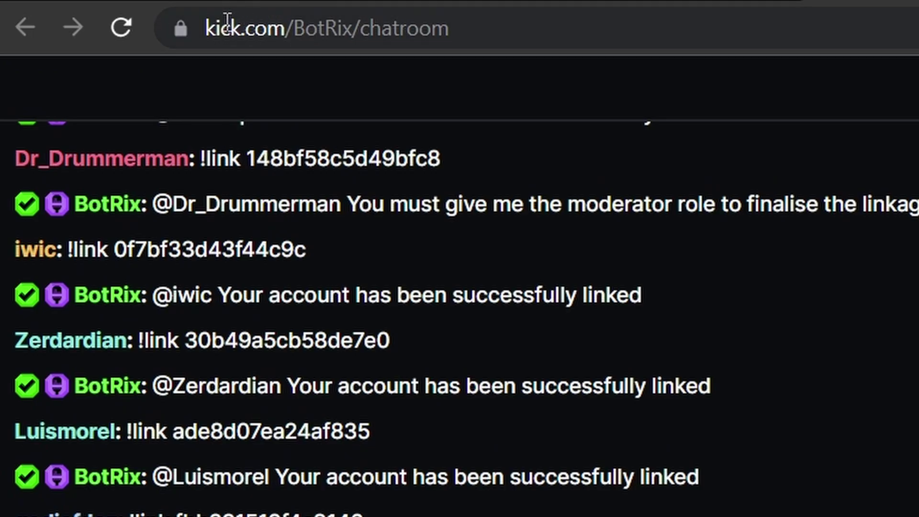
Paste and send the !link command in the BotRix chatroom, then check BotRix's linked reply
left_click_drag(211, 27, 390, 41)
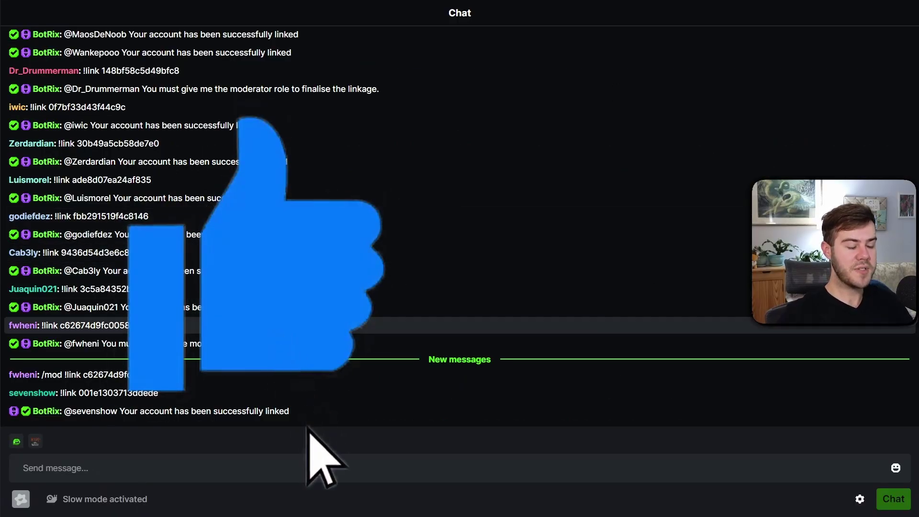
left_click(92, 468)
right_click(95, 468)
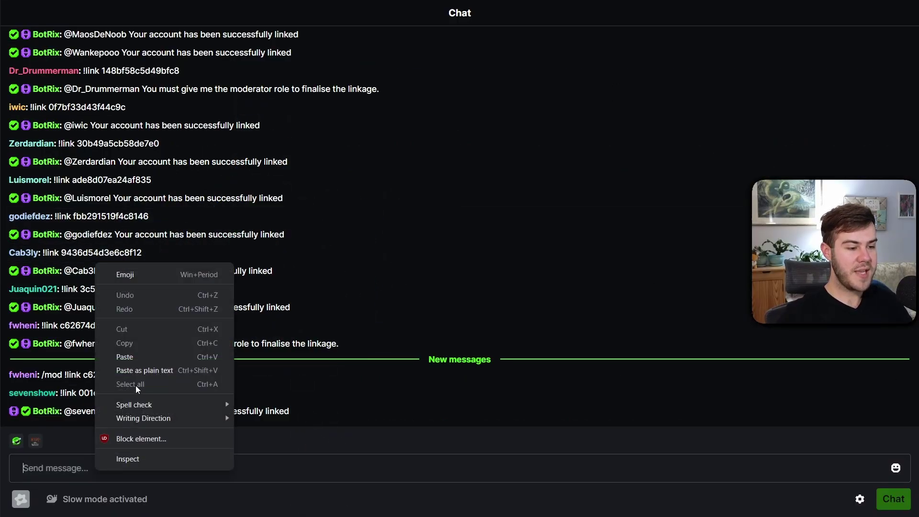
left_click(142, 357)
key("Return")
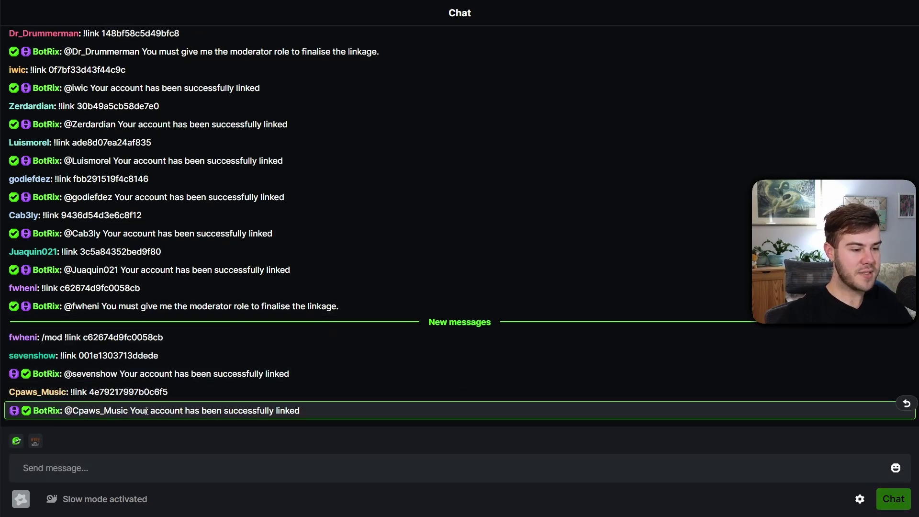
left_click_drag(145, 411, 308, 413)
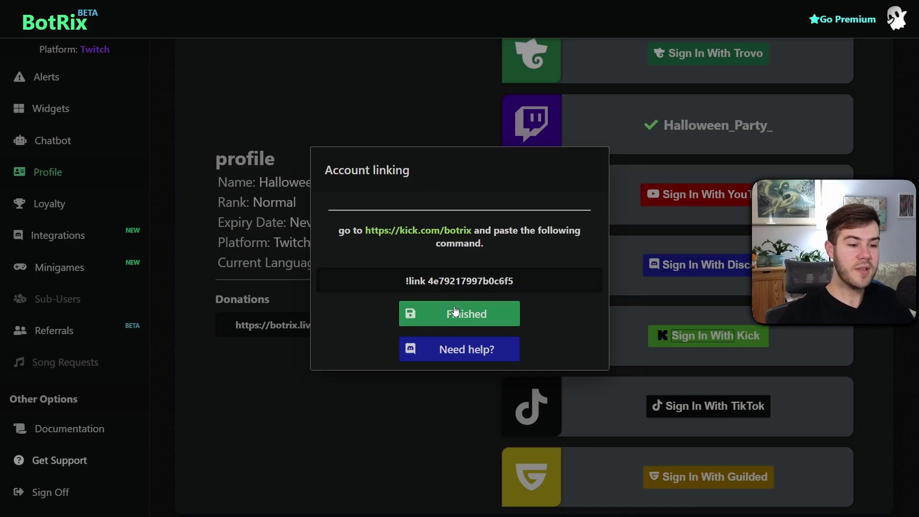
Finish the account linking and switch BotRix's platform to the linked Kick account
left_click(454, 312)
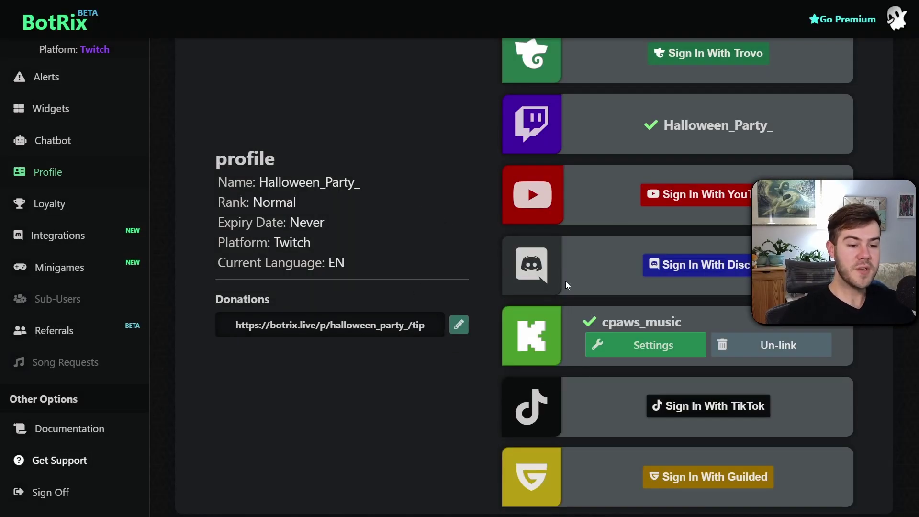
scroll(565, 283, "up", 1)
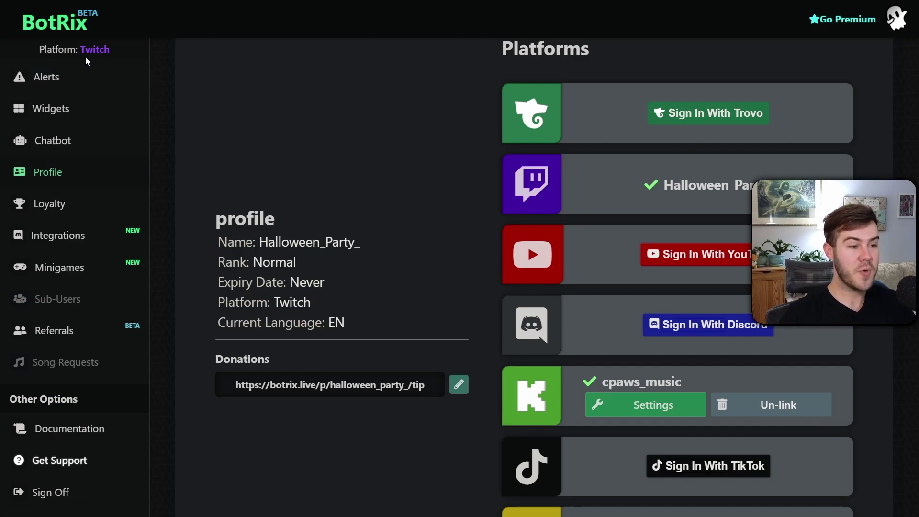
scroll(360, 207, "down", 1)
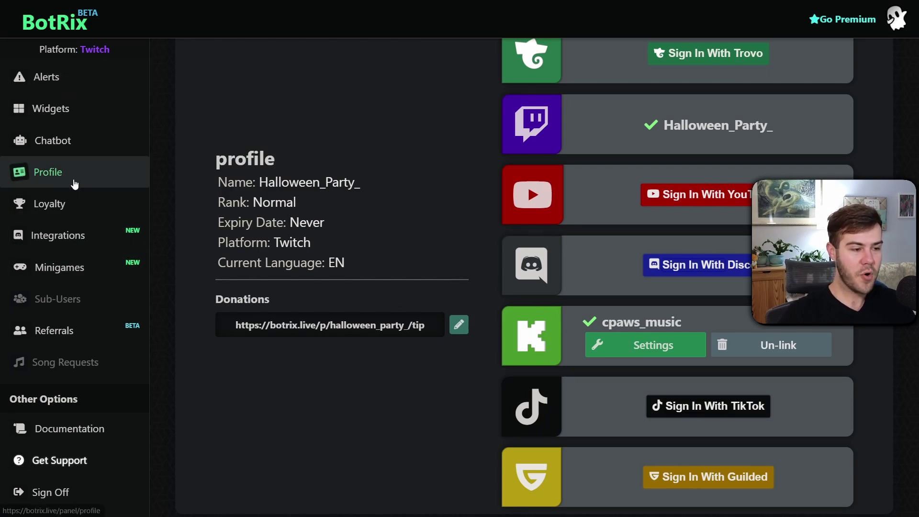
left_click(630, 348)
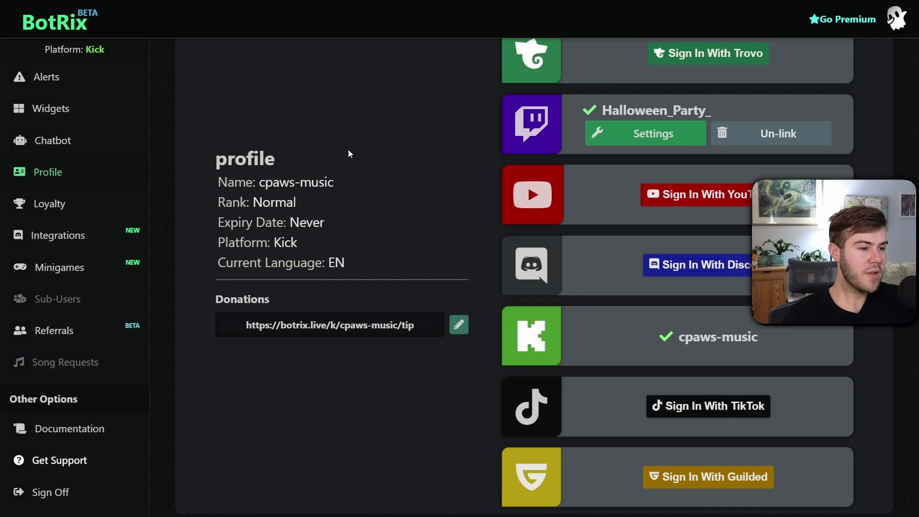
Open the Chat widget and turn off its Twitch and YouTube messages
left_click(90, 114)
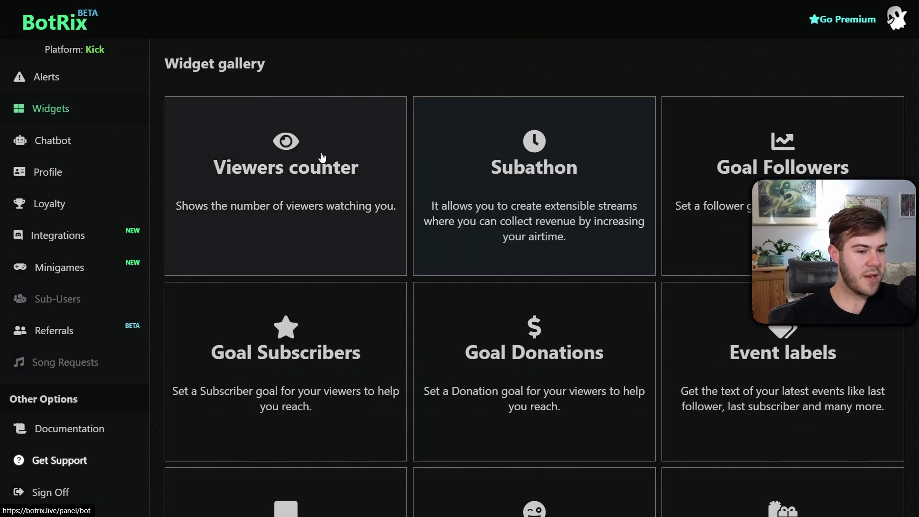
scroll(397, 190, "down", 5)
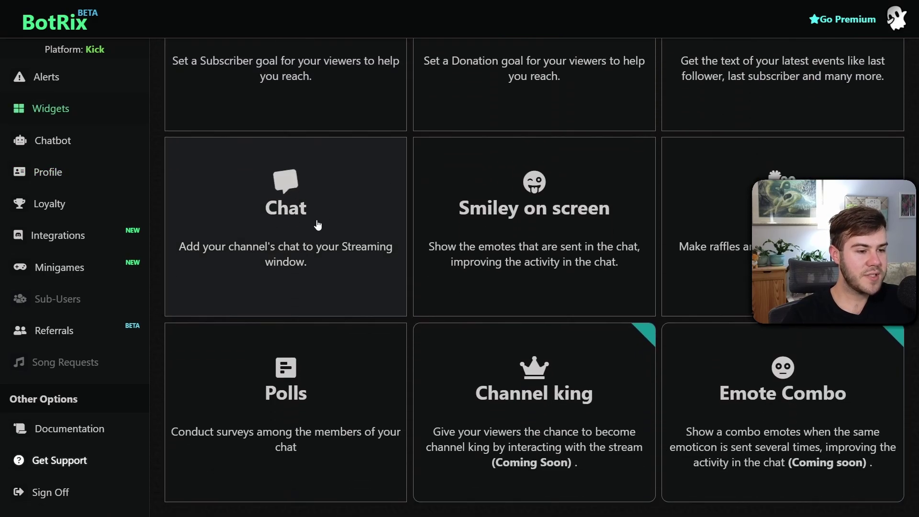
left_click(308, 215)
scroll(380, 293, "down", 2)
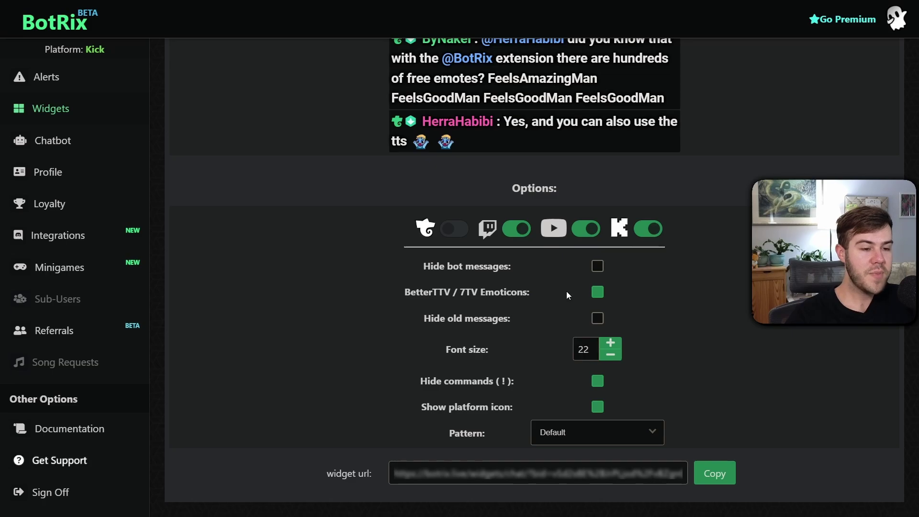
scroll(566, 291, "up", 1)
scroll(479, 277, "down", 1)
scroll(360, 246, "up", 2)
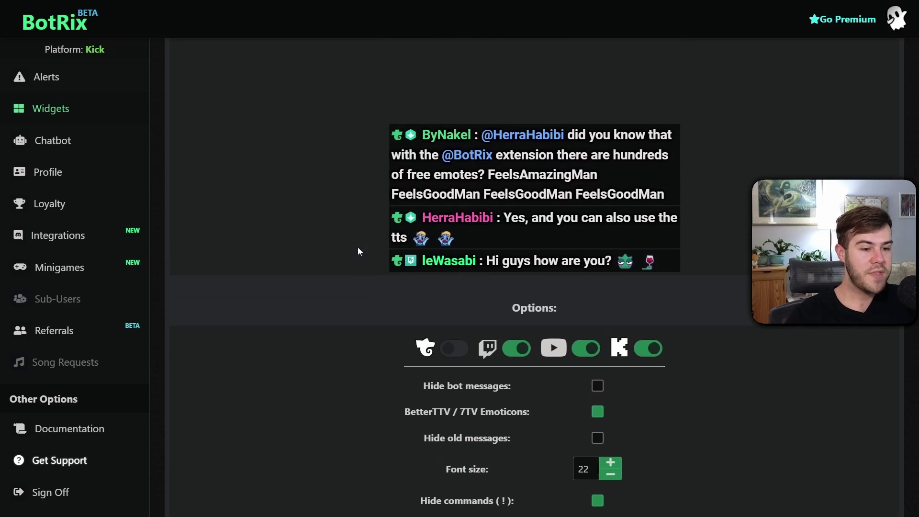
scroll(355, 252, "down", 2)
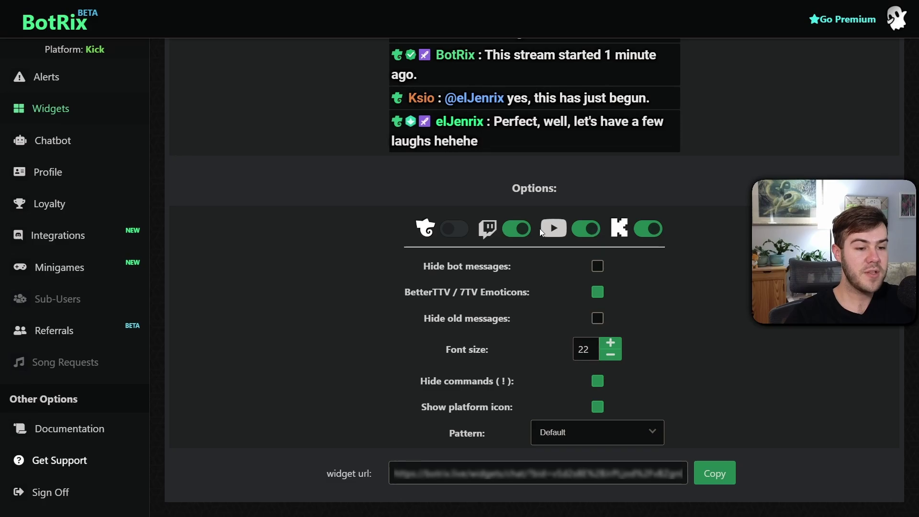
left_click(514, 236)
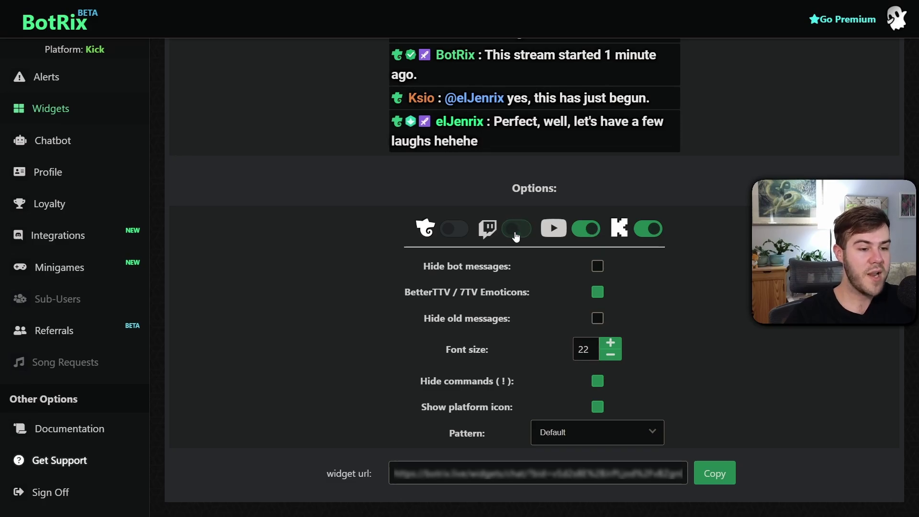
left_click(590, 233)
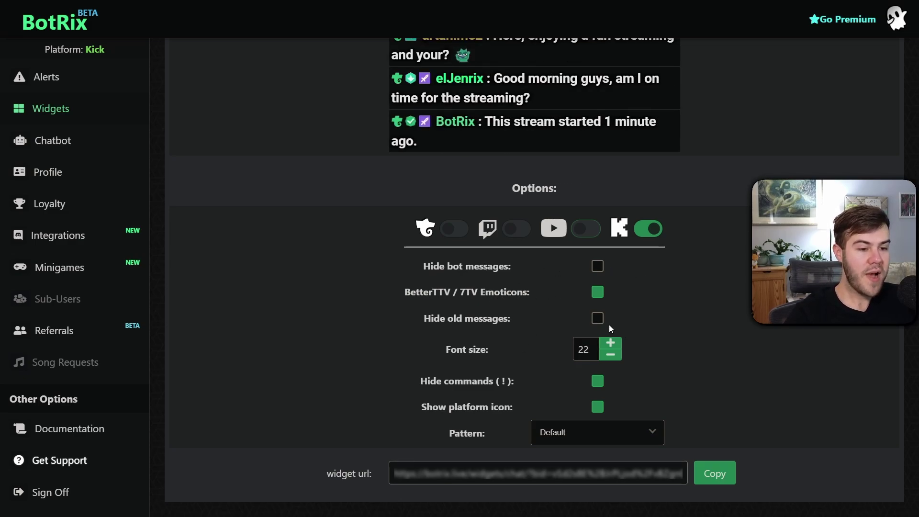
Raise the chat font size to 32, leaving old-message hiding off, and copy the widget URL
left_click(598, 318)
left_click_drag(433, 348, 413, 359)
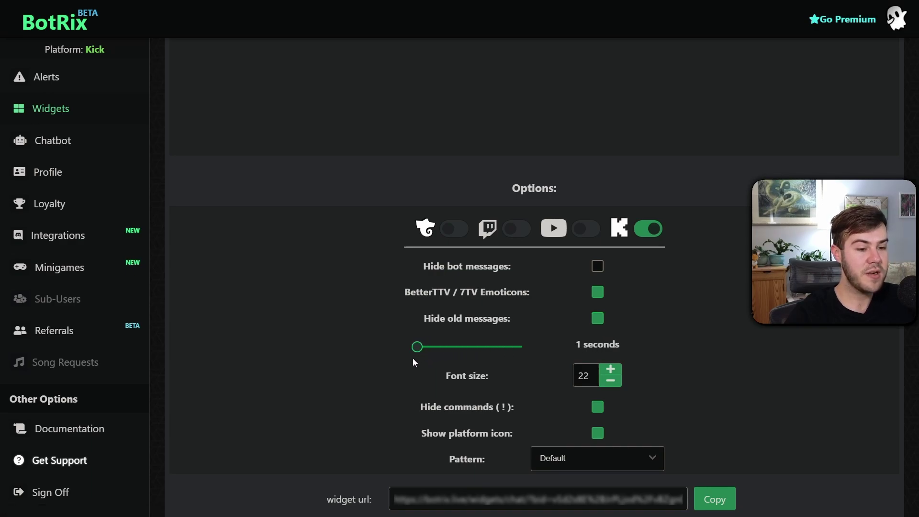
left_click(598, 320)
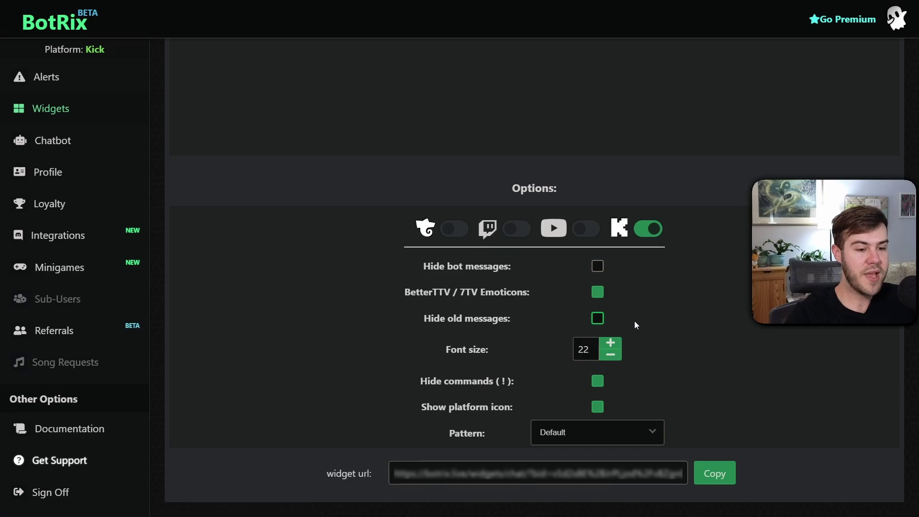
left_click(611, 464)
left_click(612, 464)
left_click(612, 464)
left_click(612, 464)
left_click(611, 464)
left_click(611, 464)
left_click(612, 468)
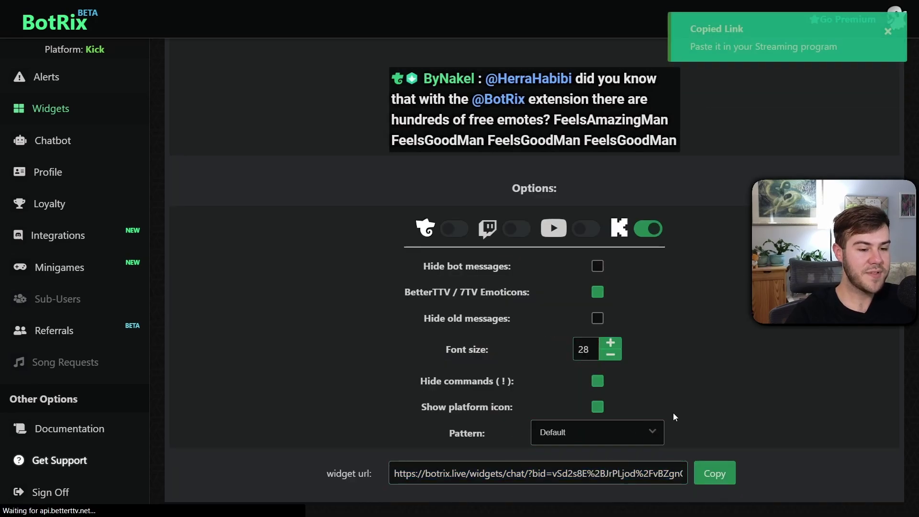
left_click(611, 349)
left_click(611, 349)
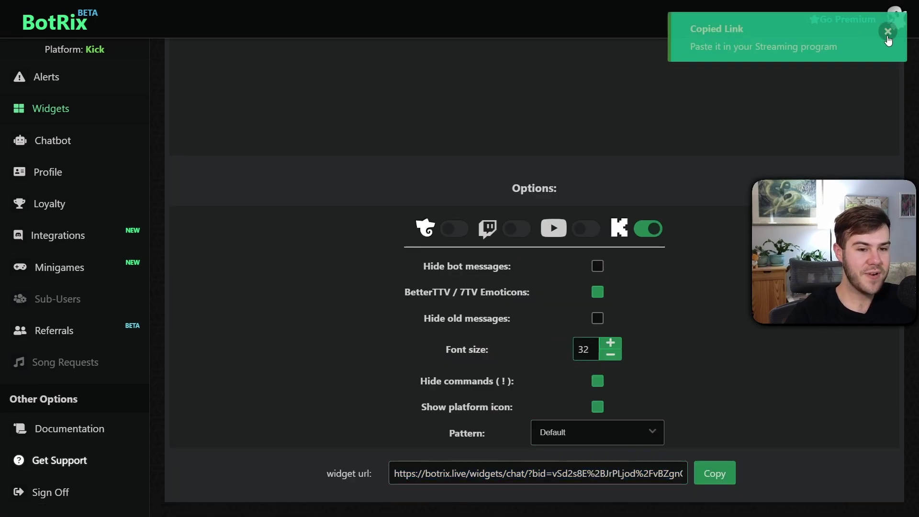
Set the chat widget's pattern to Transparent
scroll(515, 199, "up", 3)
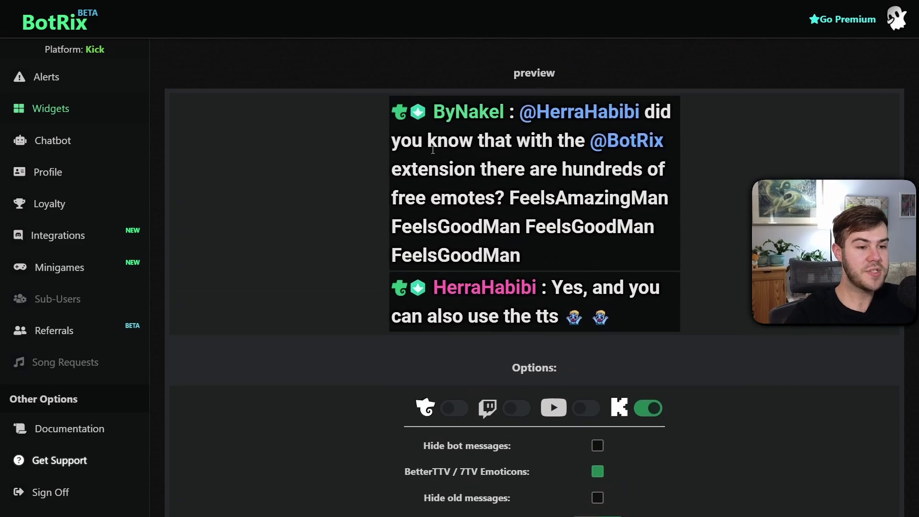
scroll(554, 161, "down", 3)
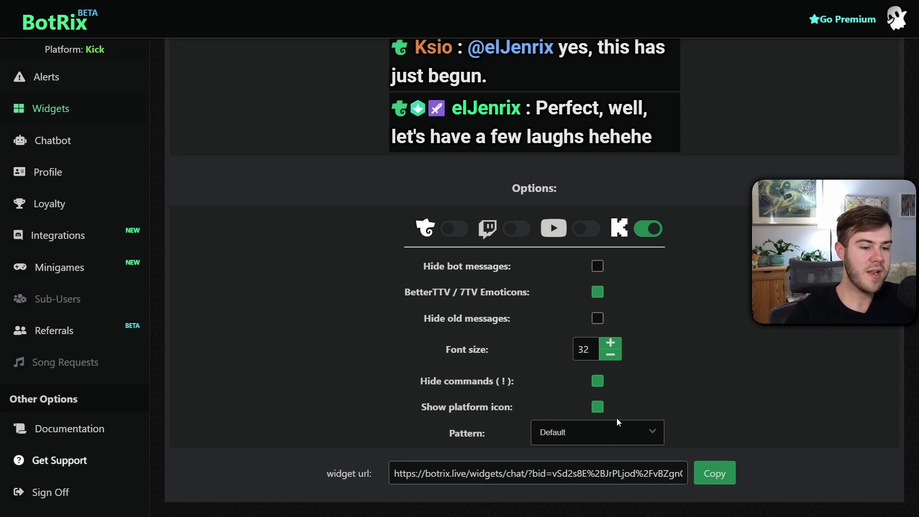
left_click(601, 434)
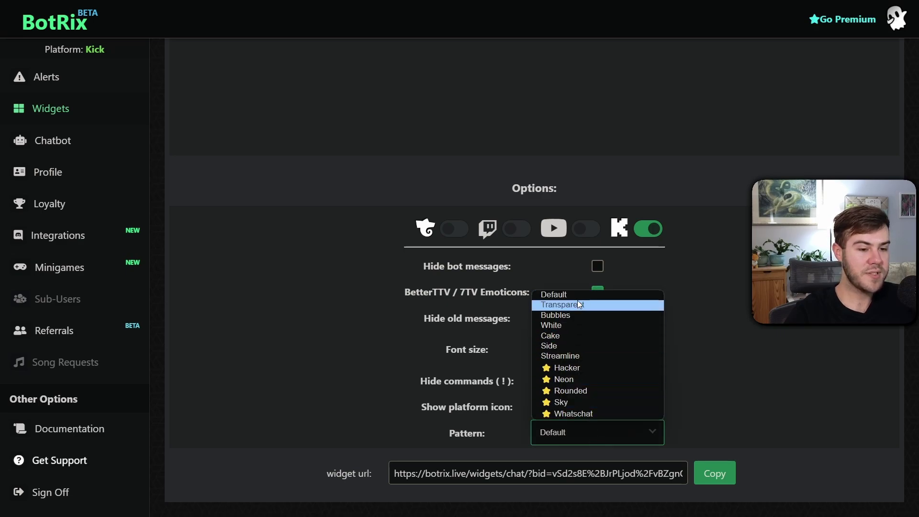
left_click(579, 329)
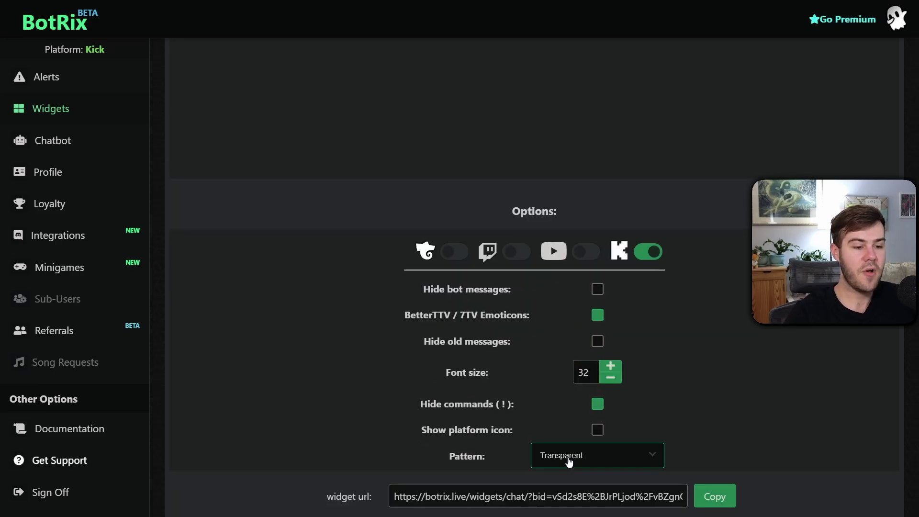
Copy the chat widget's URL from the widget url row
scroll(579, 446, "down", 4)
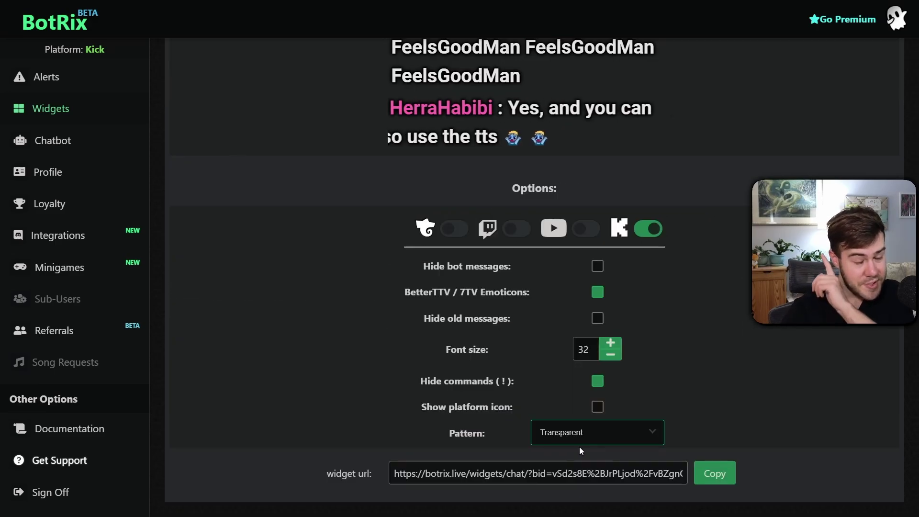
scroll(556, 197, "up", 4)
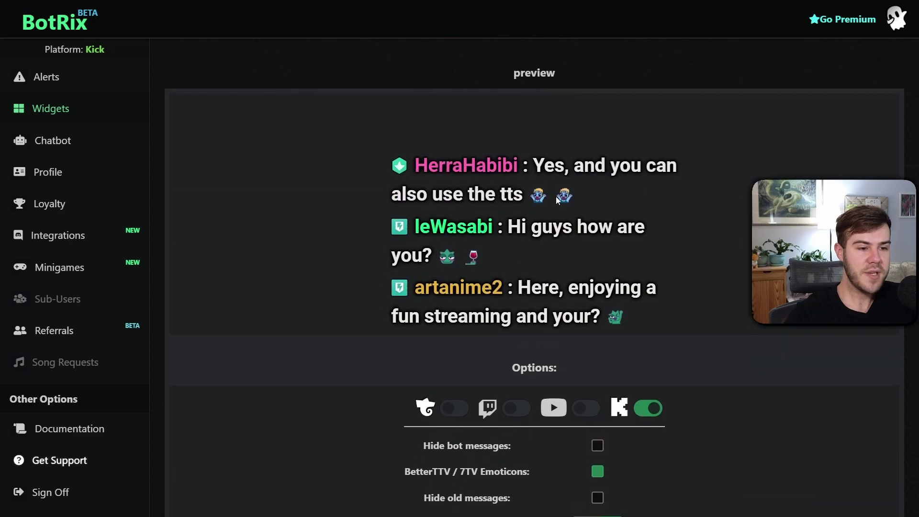
scroll(544, 218, "down", 4)
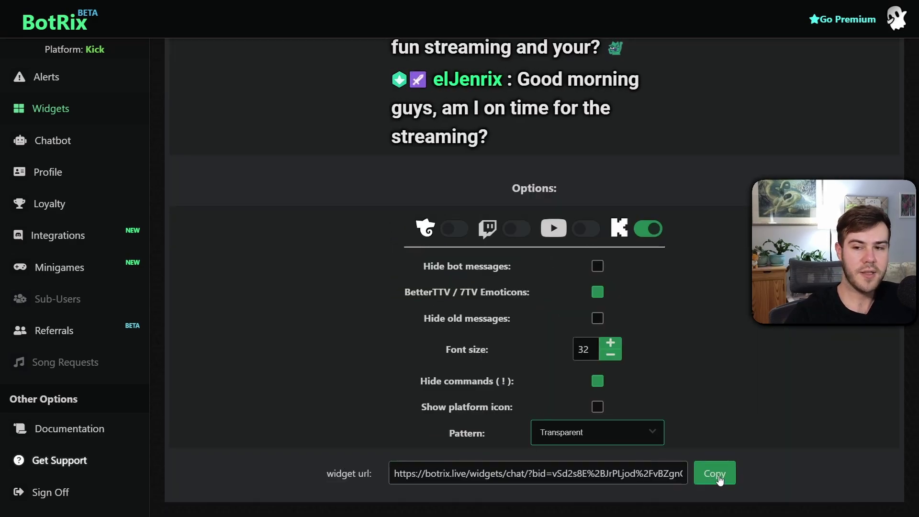
left_click(718, 476)
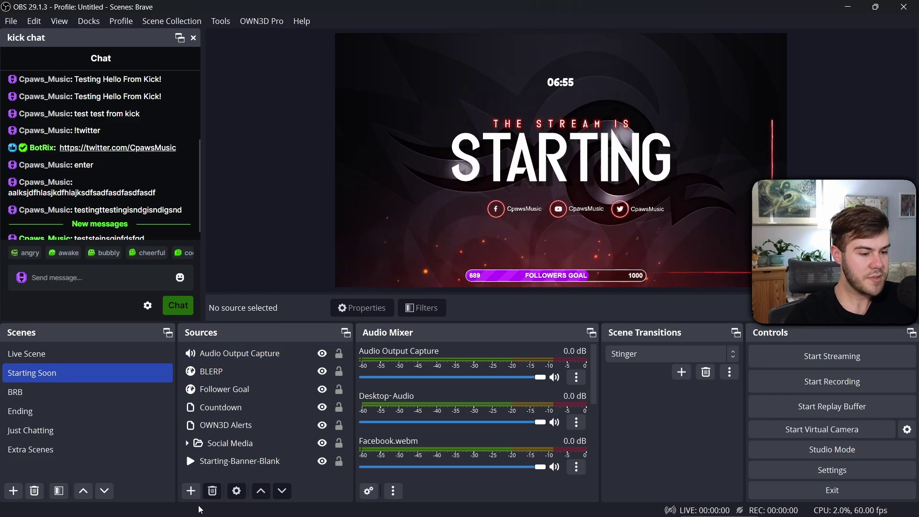
Add a KICK CHAT browser source using the pasted BotRix widget URL
left_click(191, 491)
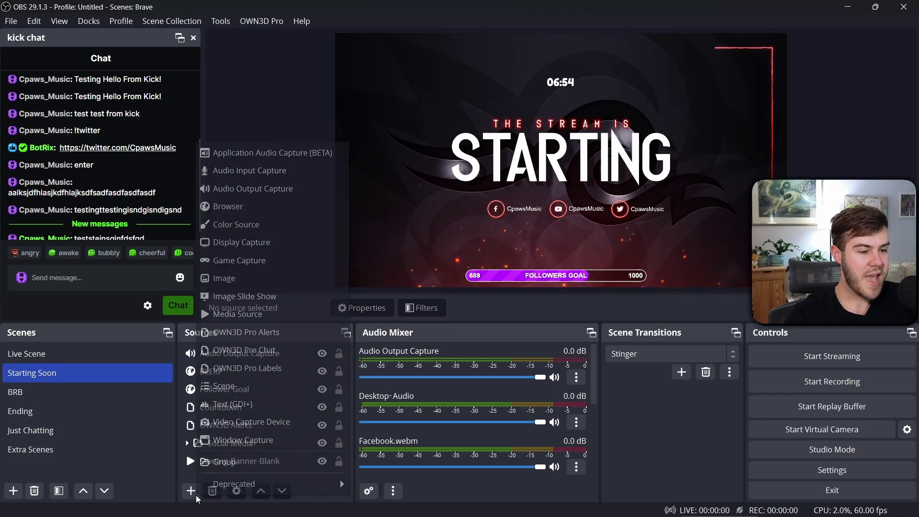
left_click(264, 207)
type("KICK CHAT")
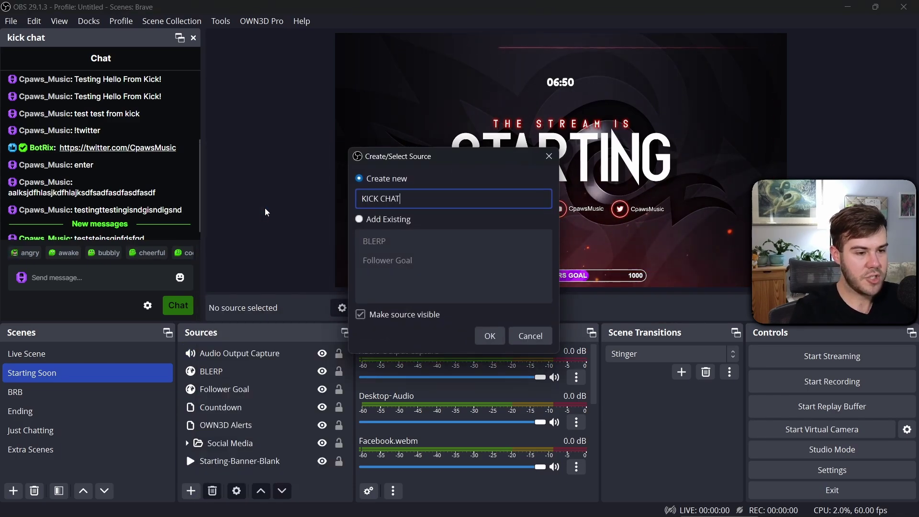
key("Return")
triple_click(438, 283)
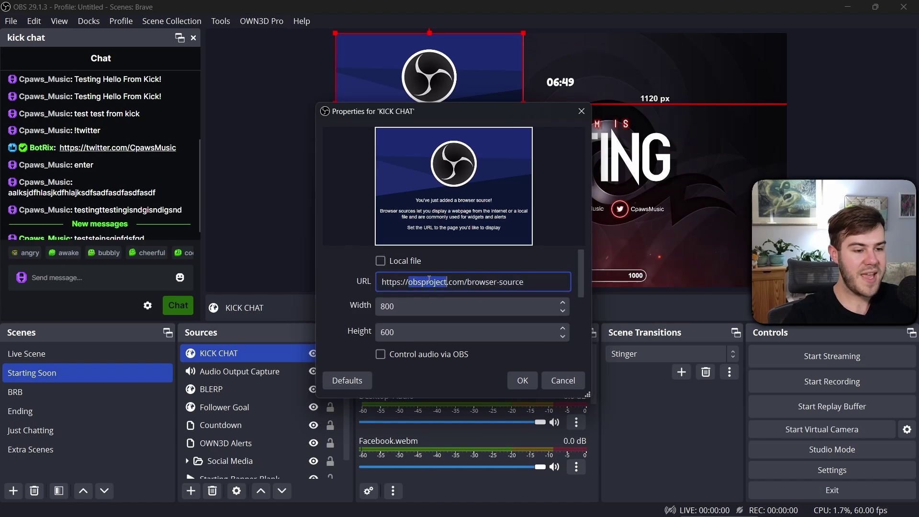
key("ctrl+v")
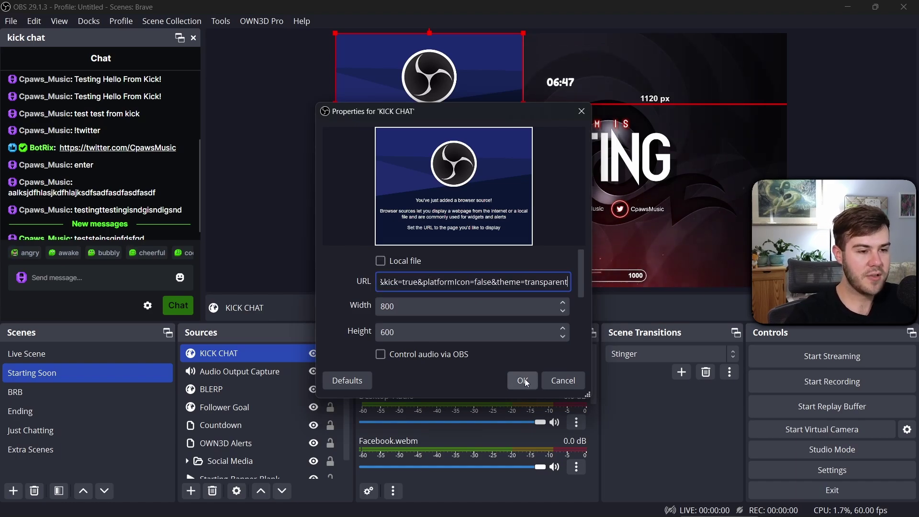
left_click(523, 381)
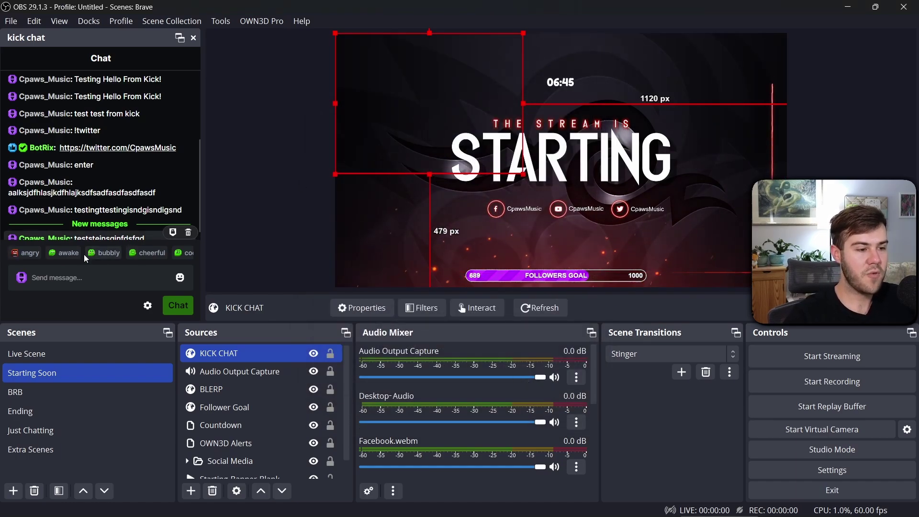
Send three test chat messages, then switch to the Just Chatting scene
left_click(66, 274)
type("df")
key("Return")
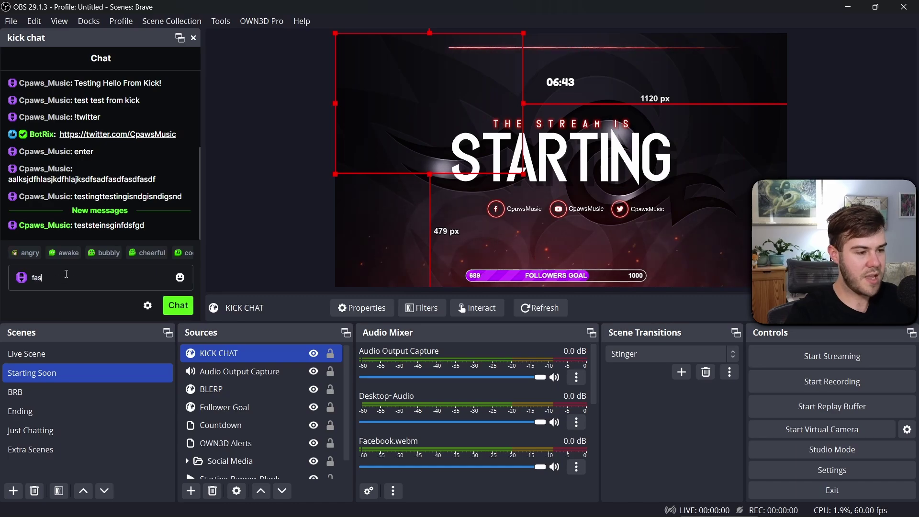
type("asfdgsfdgsfdgsdfgsdfgsdfg")
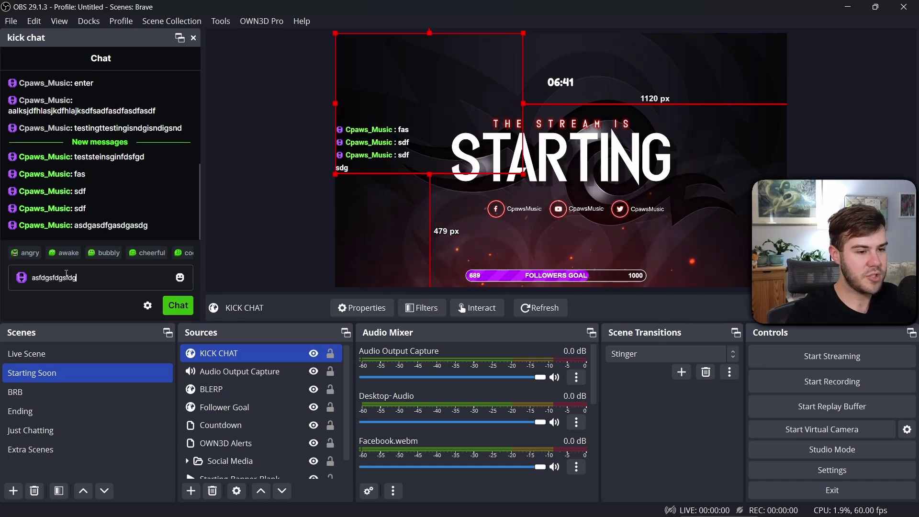
key("Return")
type("asdfgsdfgsdfgsd")
key("Return")
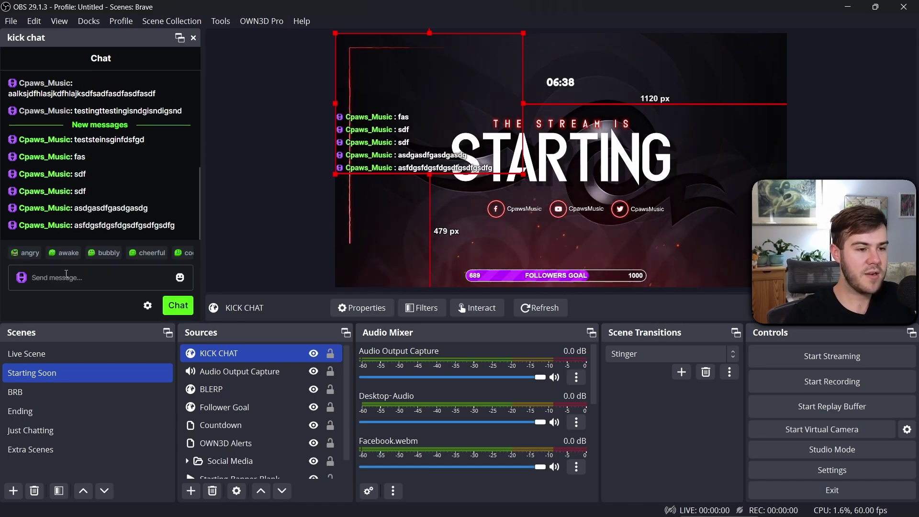
left_click(30, 430)
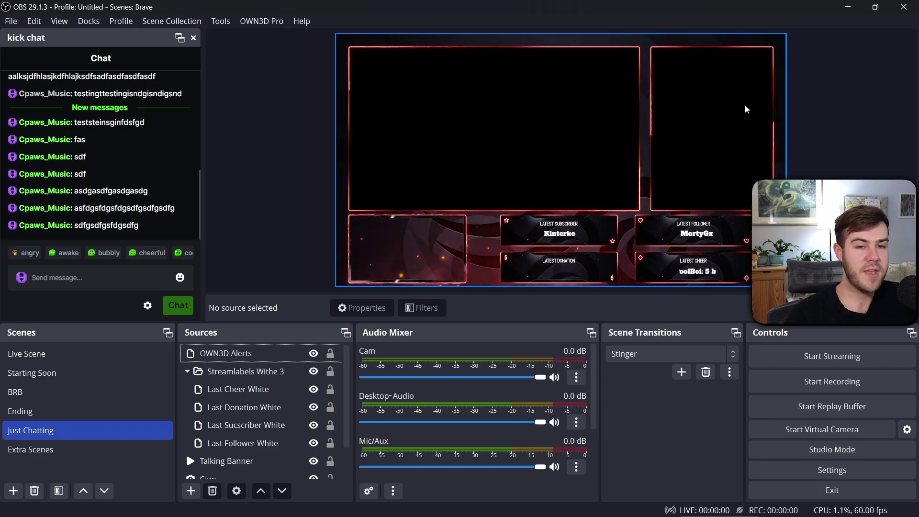
Add a KICK CHAYT browser source and move its overlay to the canvas's right side
left_click(190, 491)
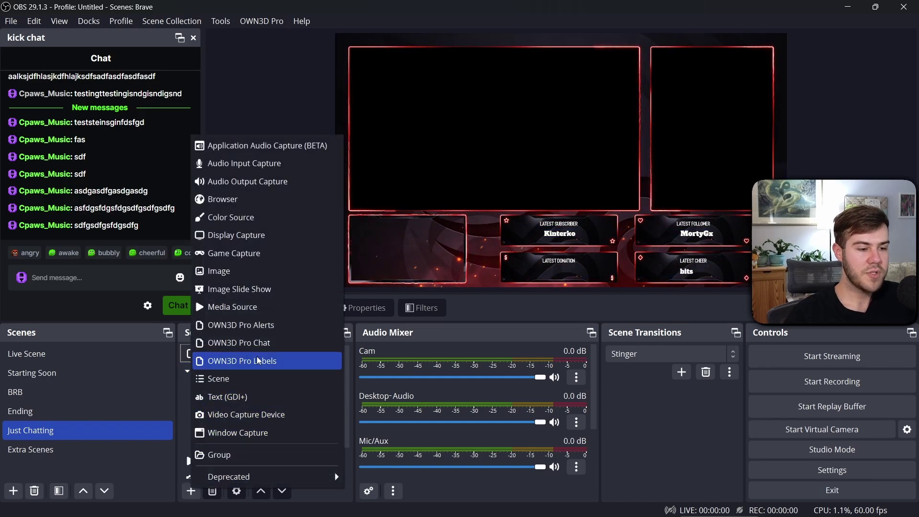
left_click(253, 200)
type("KICK CHAYT")
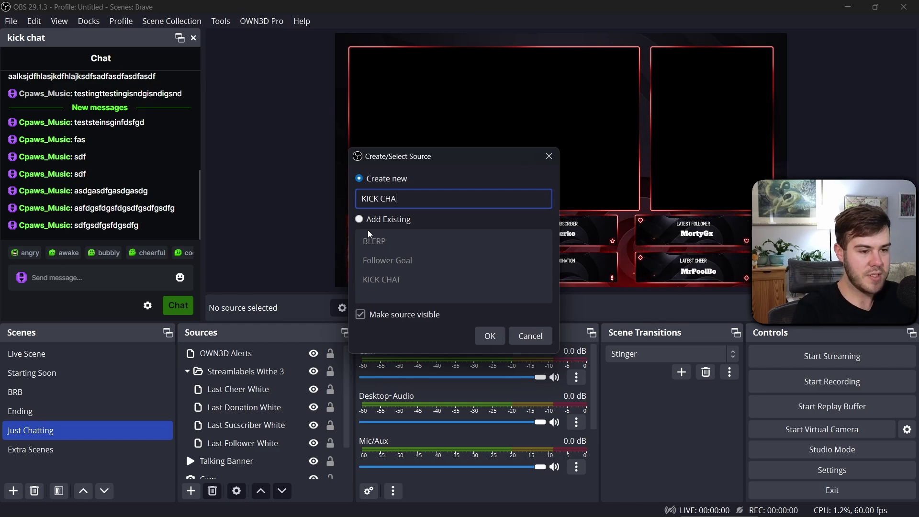
key("Return")
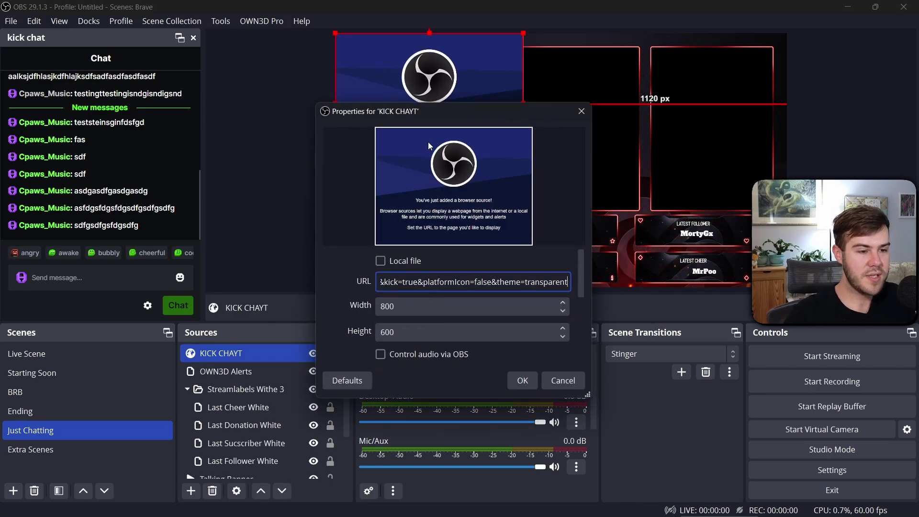
left_click_drag(448, 113, 176, 74)
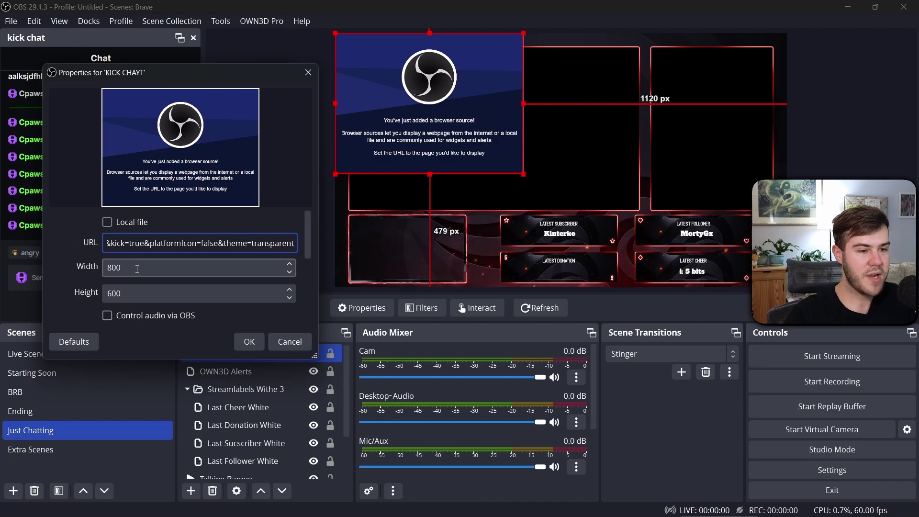
left_click(249, 343)
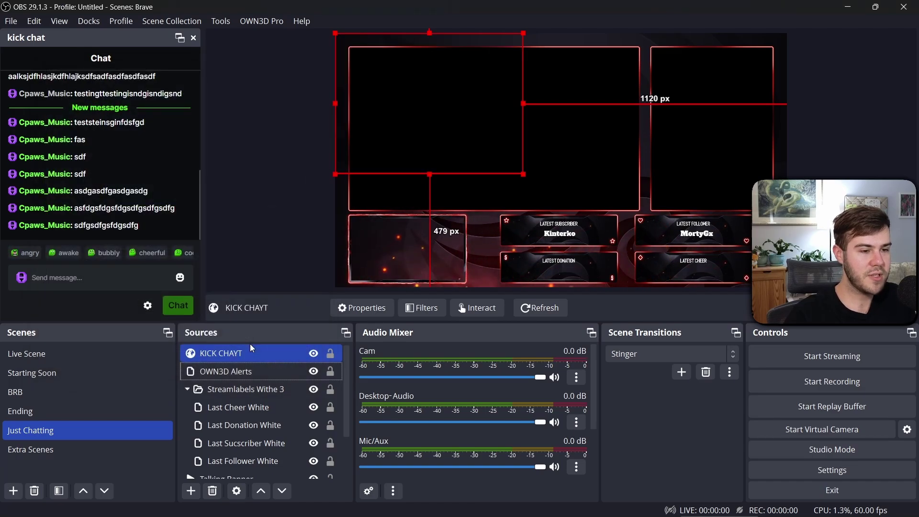
left_click_drag(381, 123, 635, 136)
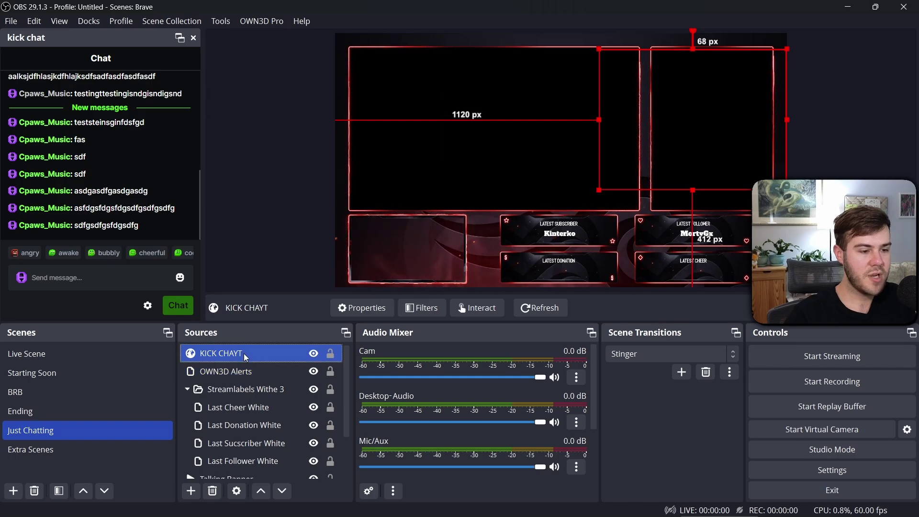
Set the KICK CHAYT source width to 400 px
double_click(244, 355)
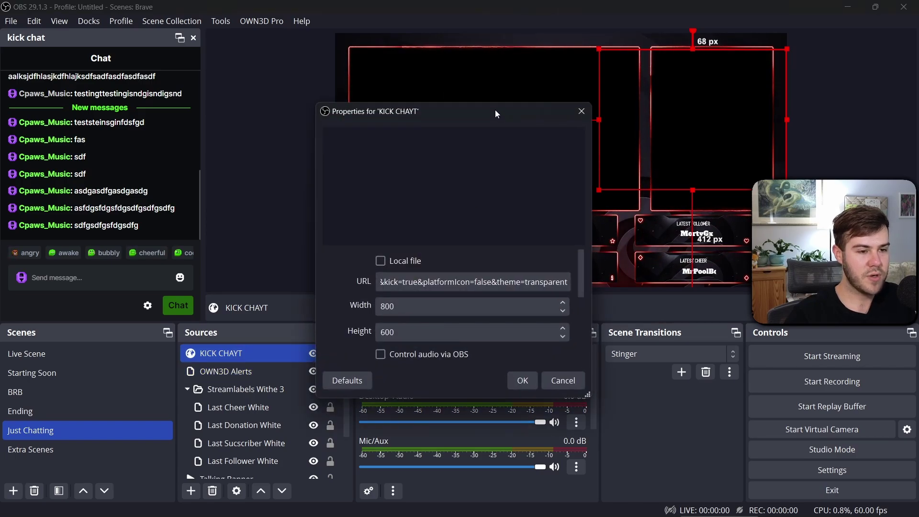
left_click_drag(493, 113, 263, 86)
left_click_drag(176, 280, 131, 281)
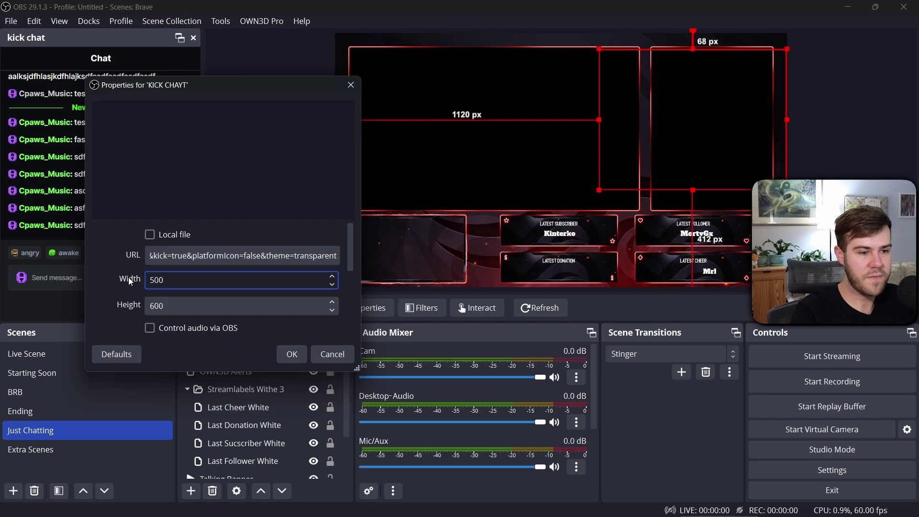
left_click(168, 312)
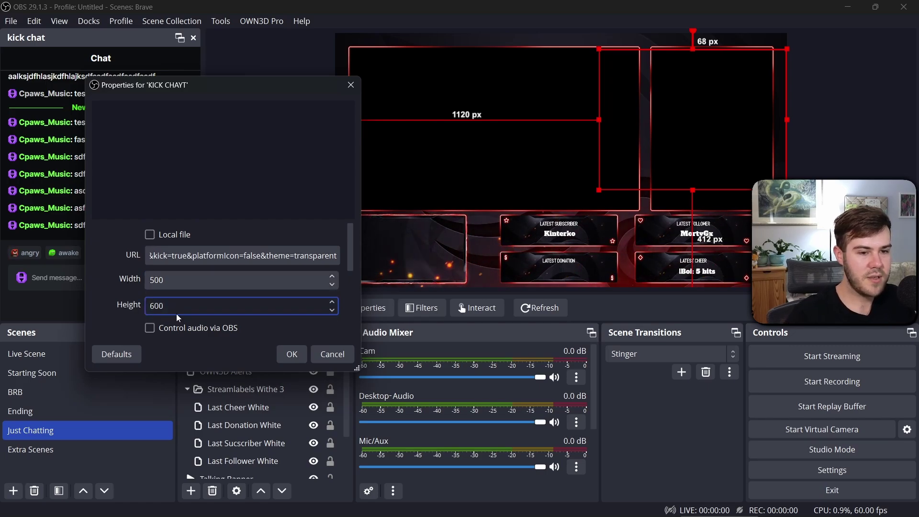
left_click_drag(167, 280, 127, 280)
type("400")
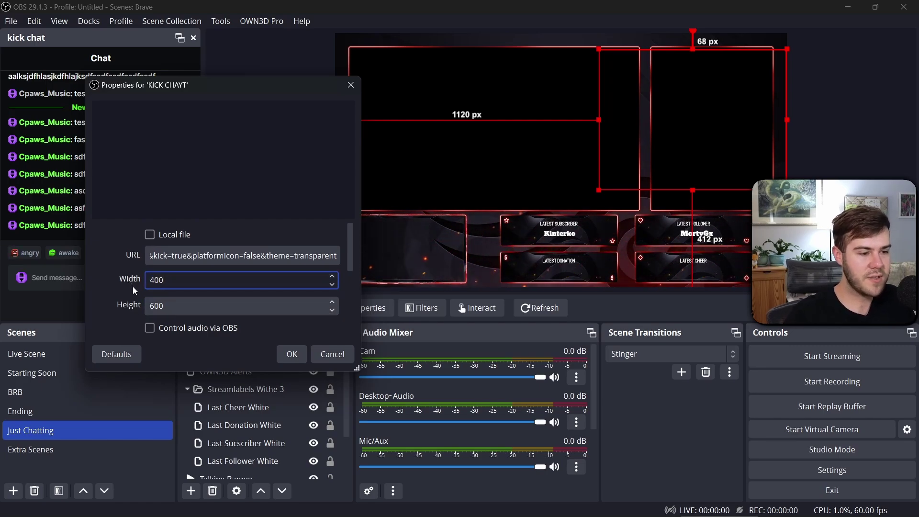
left_click(190, 302)
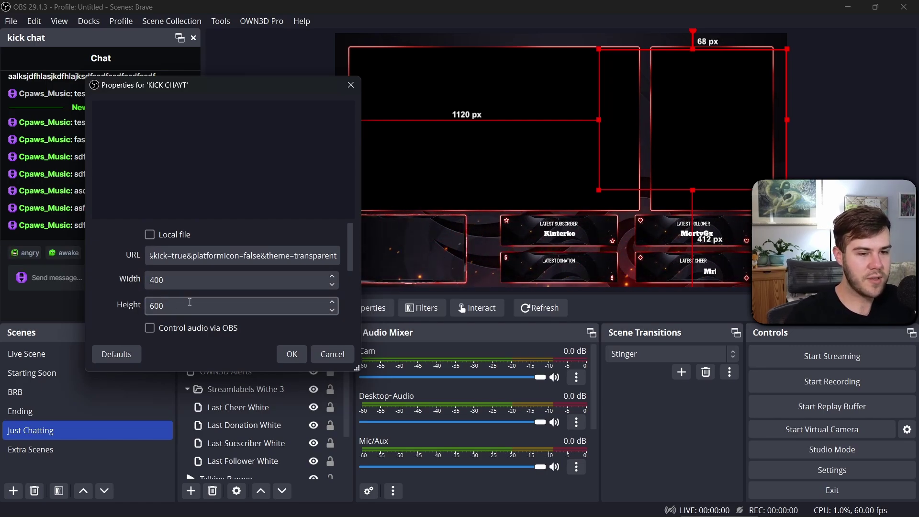
left_click(299, 354)
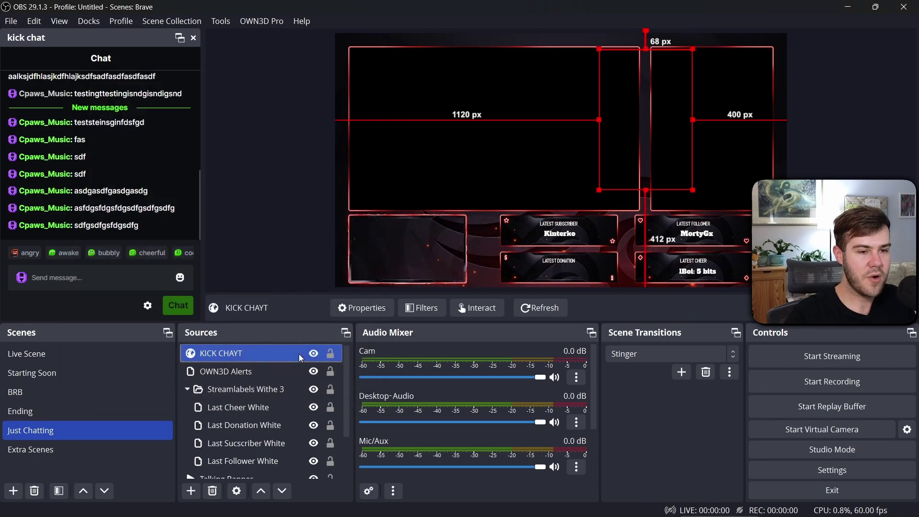
Resize the chat source to 500×650 and shift the overlay further right
double_click(260, 353)
left_click(391, 306)
key("Home")
key("Delete")
type("5")
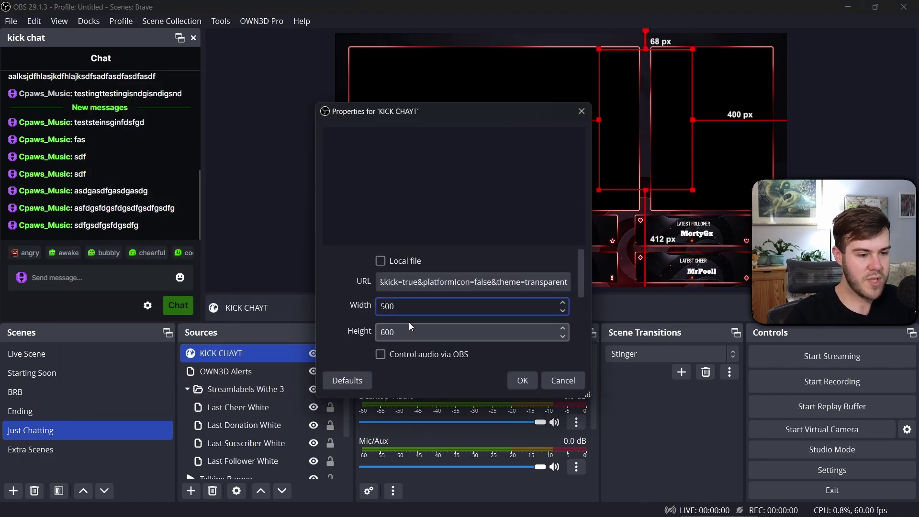
left_click(387, 332)
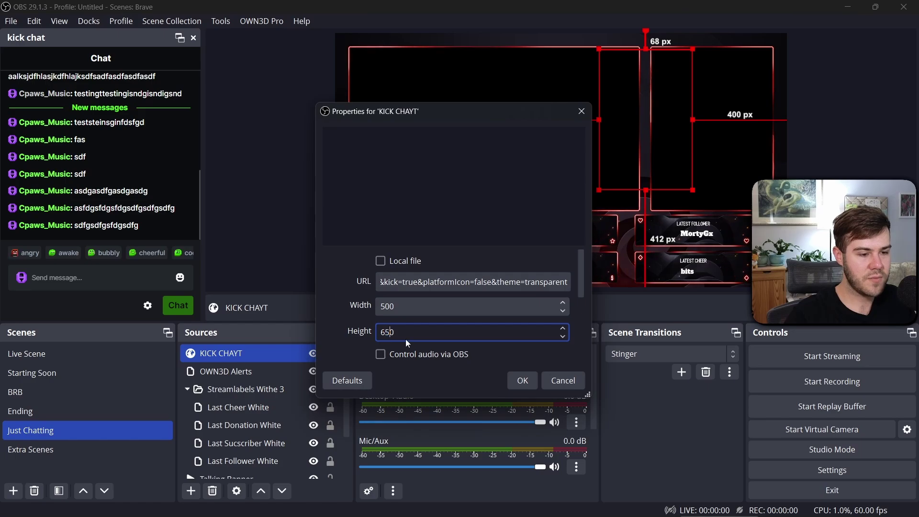
left_click(523, 381)
left_click_drag(640, 185, 691, 187)
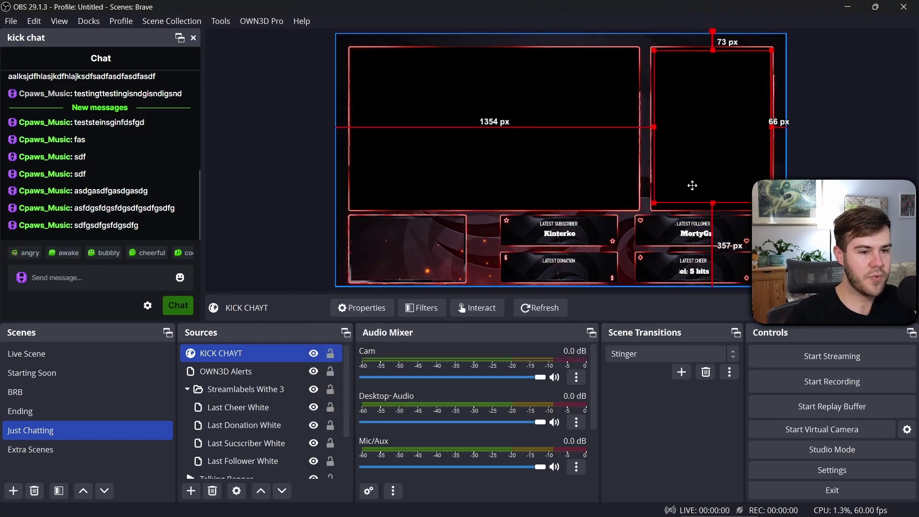
Send four test messages, including a long one, to see them in the overlay
left_click(82, 278)
type("dsfsdfg")
key("Return")
type("sdfgsdfgsdfg")
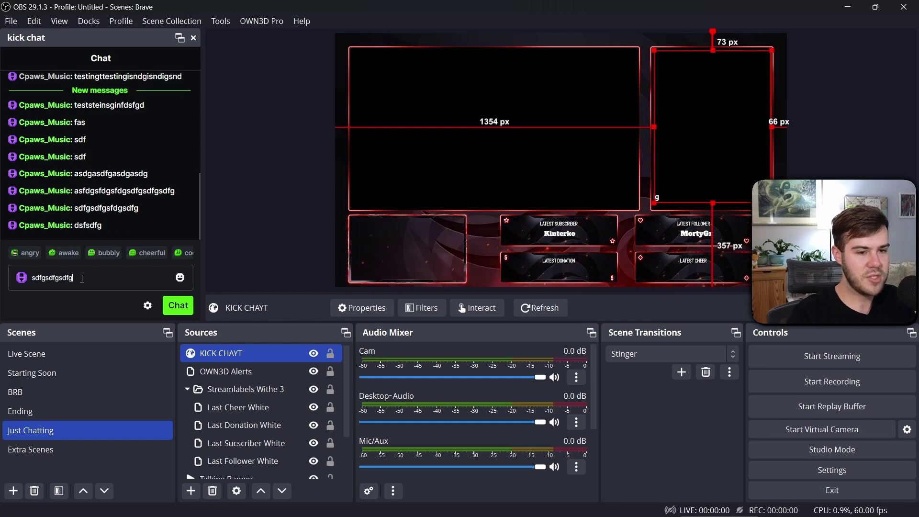
type("sdf")
key("Return")
type("dfgsdfgsdfgsd")
key("Return")
type("fgsdfgs")
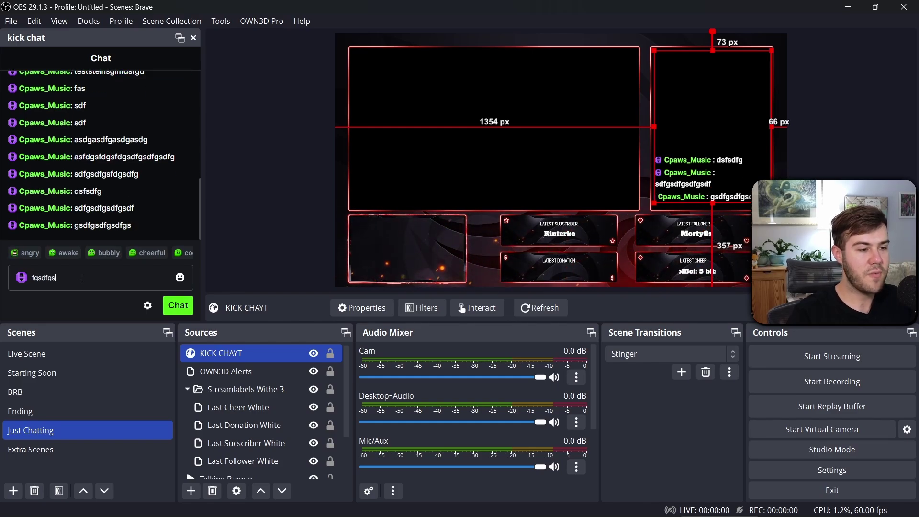
type("fdgsfdgsdfgsdfgsdfgsdfgsdfgs")
key("Return")
type("g")
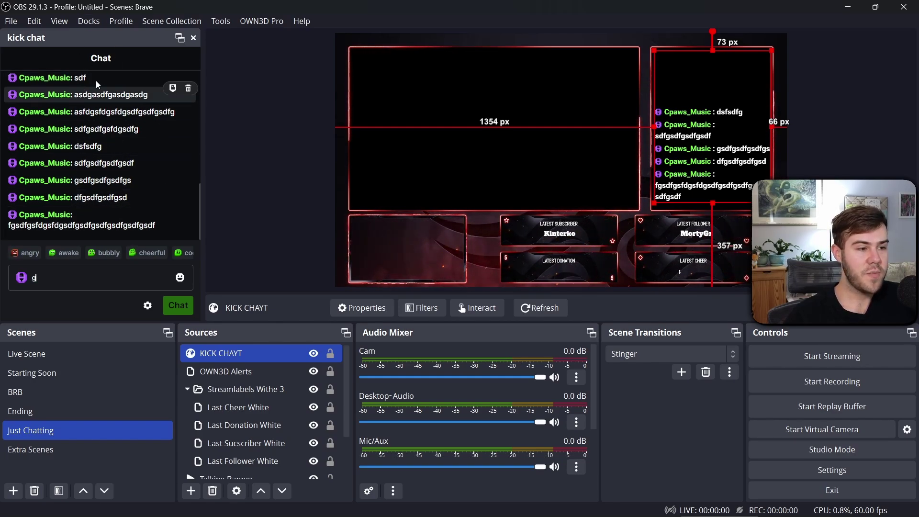
Create a custom browser dock named 'multichat' with the pasted widget URL
left_click(89, 21)
left_click(107, 80)
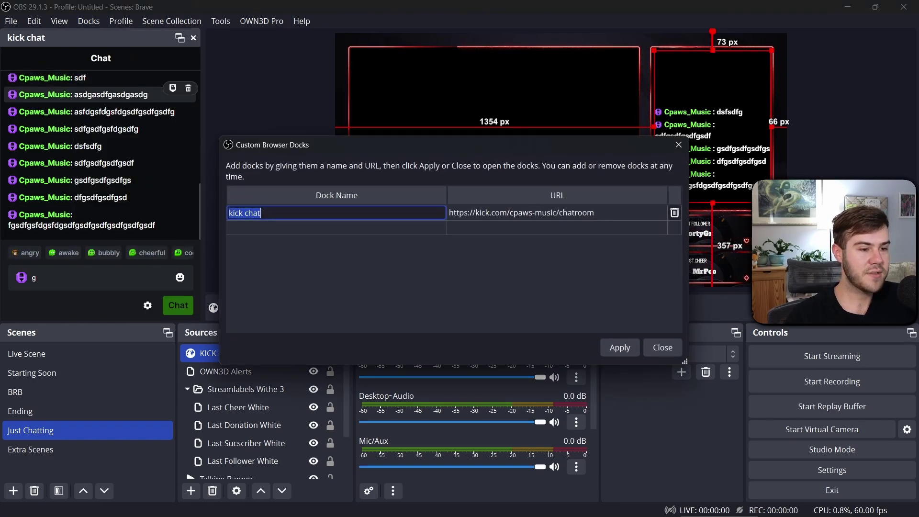
left_click(296, 229)
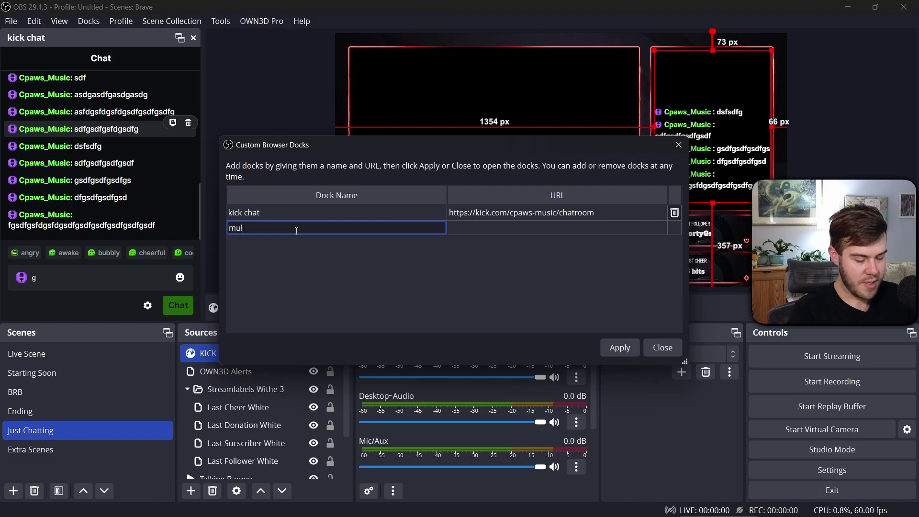
type("multichat")
left_click(460, 229)
key("ctrl+v")
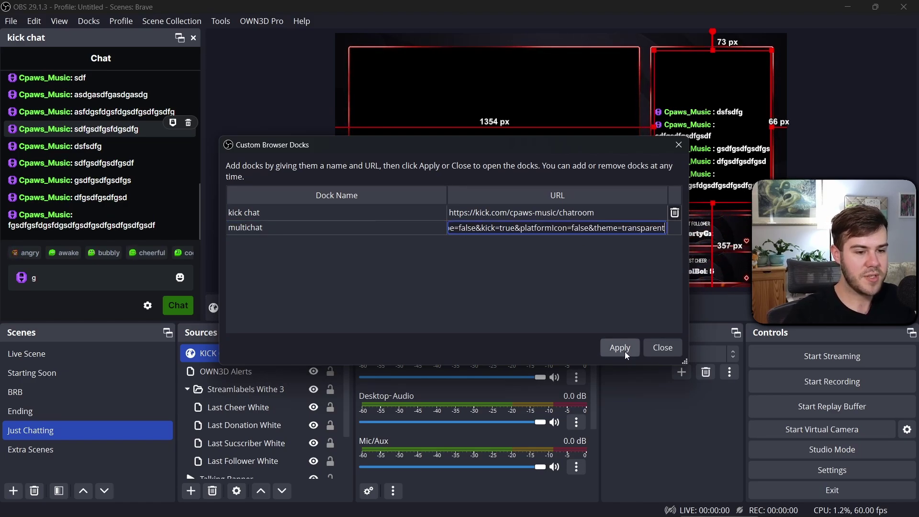
left_click(620, 347)
Close the old kick chat dock and dock multichat on the left side
left_click_drag(393, 75, 266, 67)
left_click(196, 40)
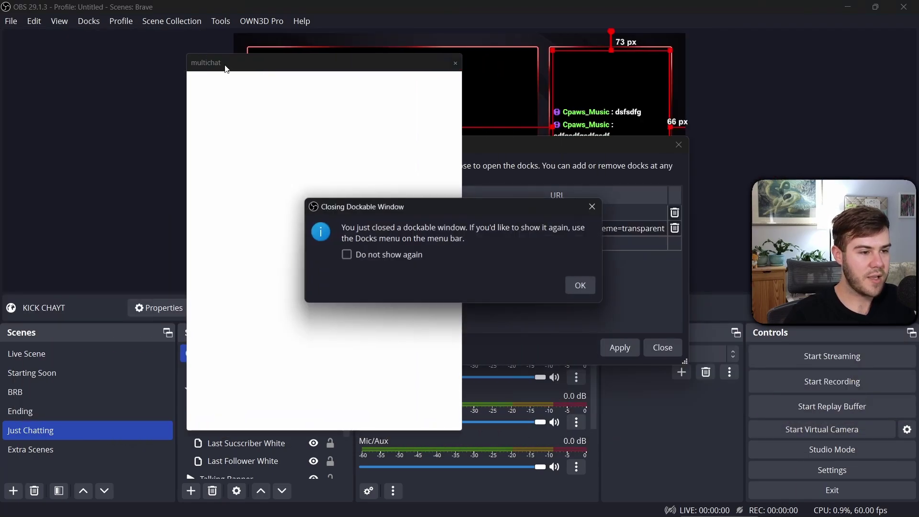
left_click(579, 286)
left_click_drag(304, 71, 11, 89)
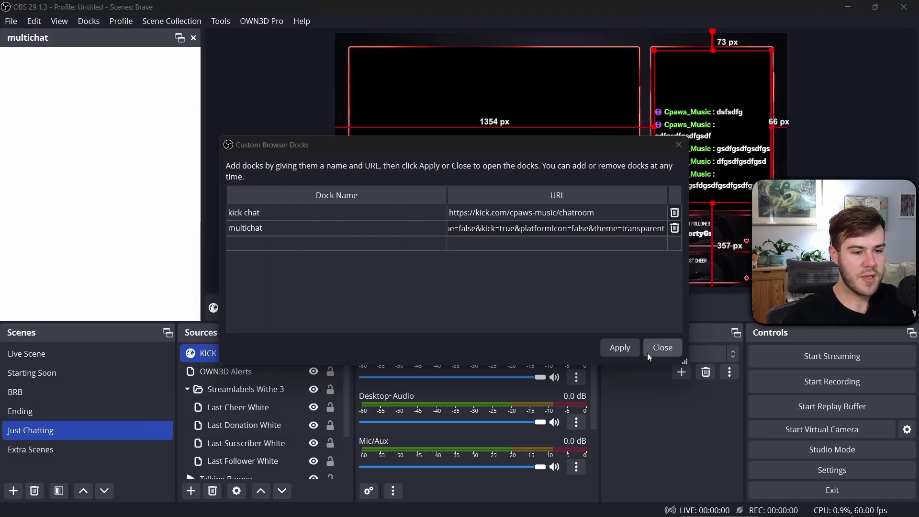
left_click(619, 347)
left_click(662, 347)
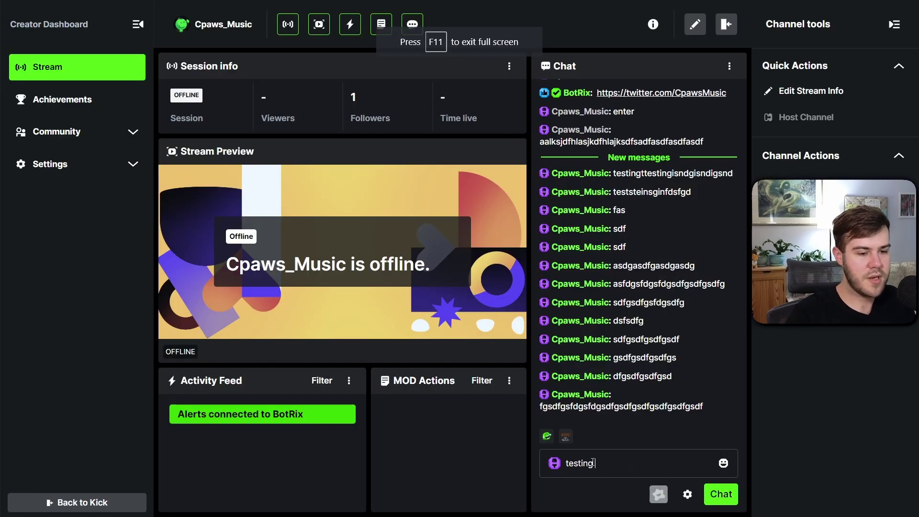
Send 'testing' and two long repeated-'testing' messages from the dashboard chat
key("Return")
key("Return")
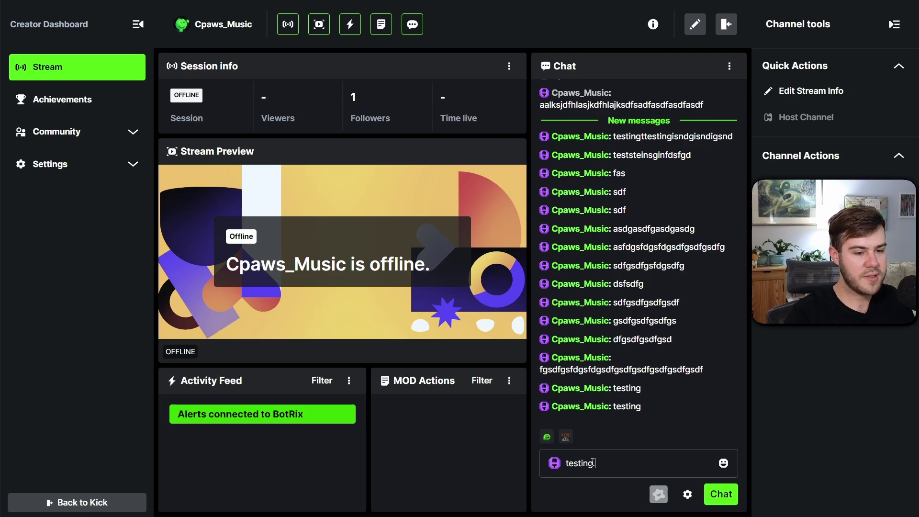
type("testing testing testing testing testing testing")
key("Return")
type("testing testing testing testing testing testing testing")
key("Return")
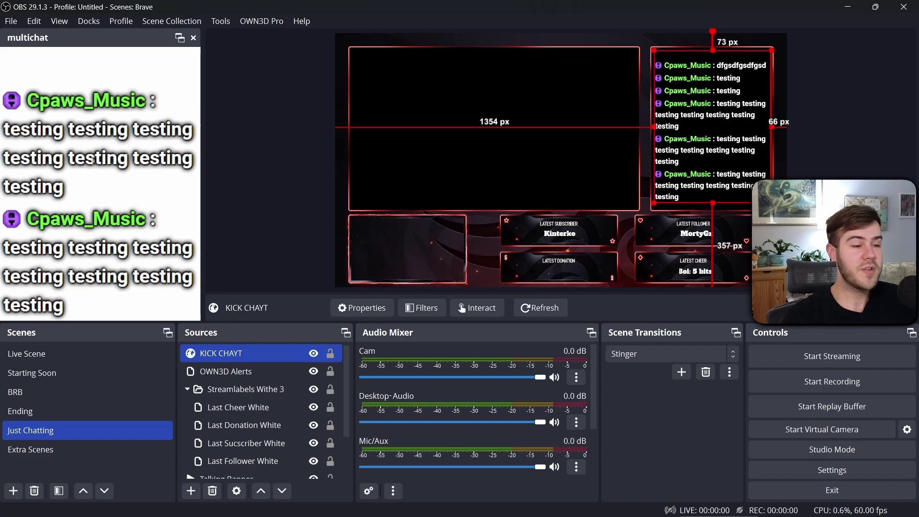
left_click_drag(57, 101, 118, 302)
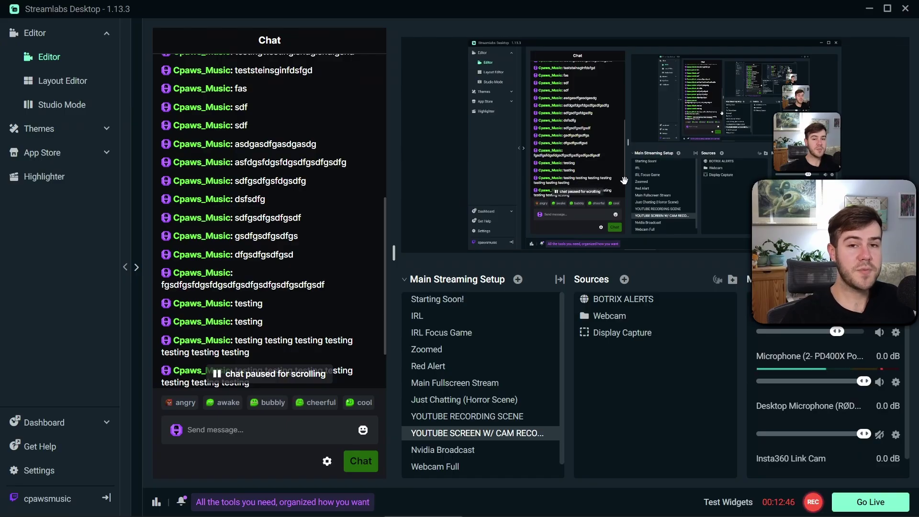
Create a new Browser Source named KICKCHATWDF in the Streamlabs scene
left_click(625, 280)
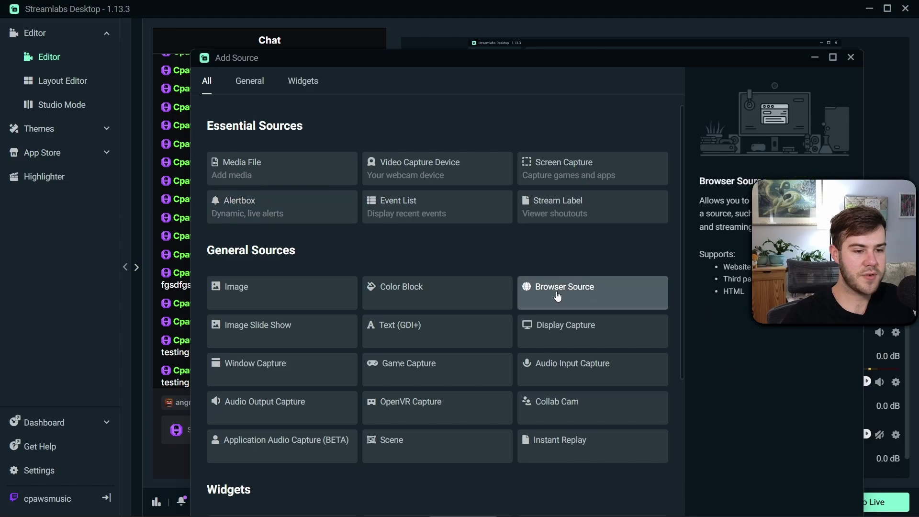
left_click_drag(580, 68, 576, 26)
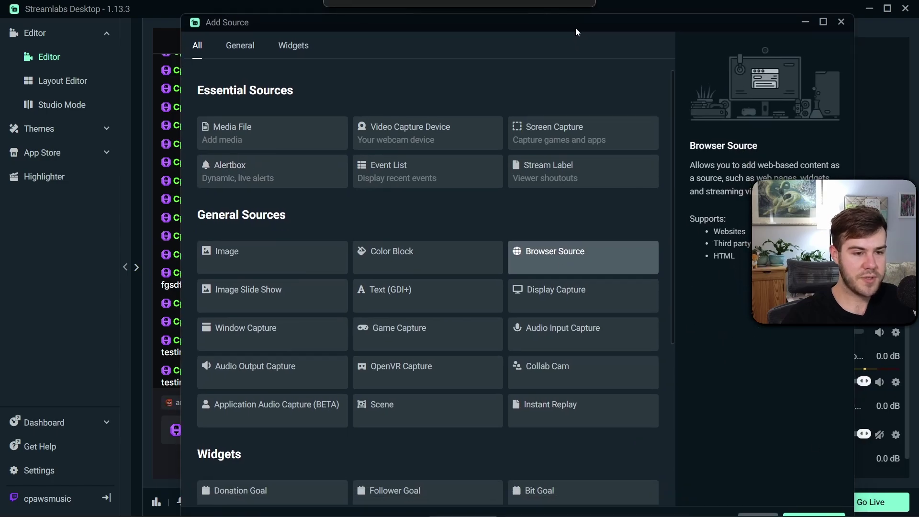
left_click(807, 507)
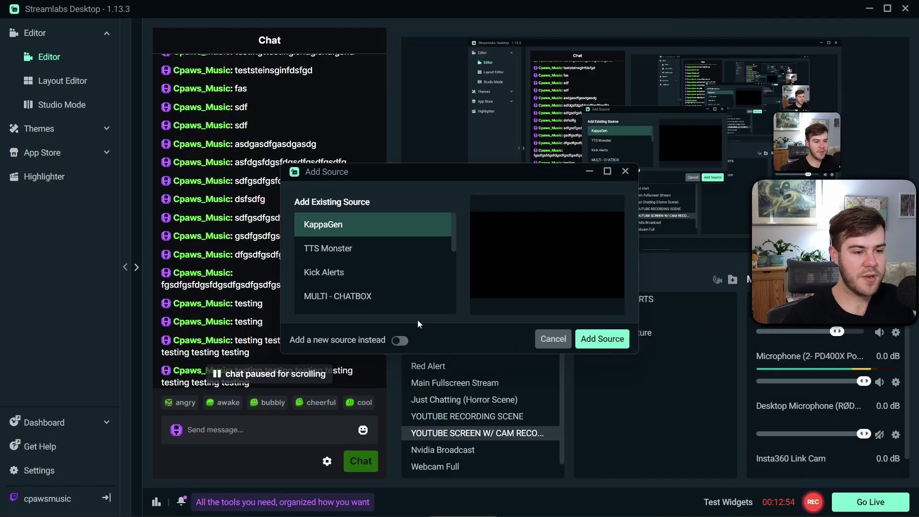
left_click(399, 340)
type("KICK")
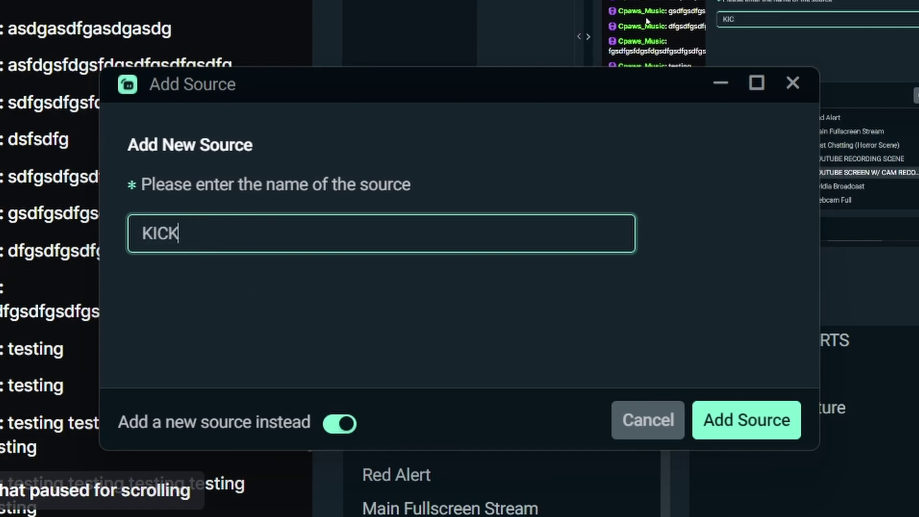
type("CHATWDF")
left_click(743, 420)
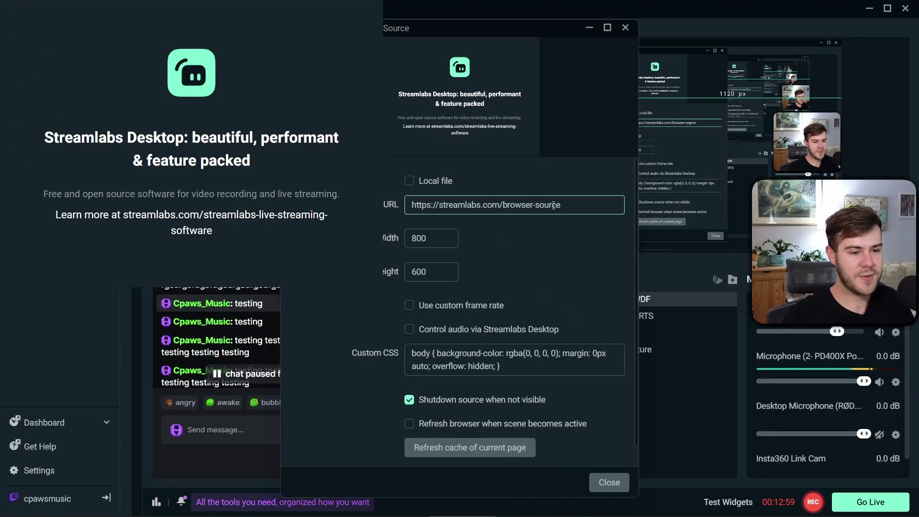
Replace the source's URL with the copied BotRix Kick chat widget URL and close its settings
type("testing")
key("ctrl+a")
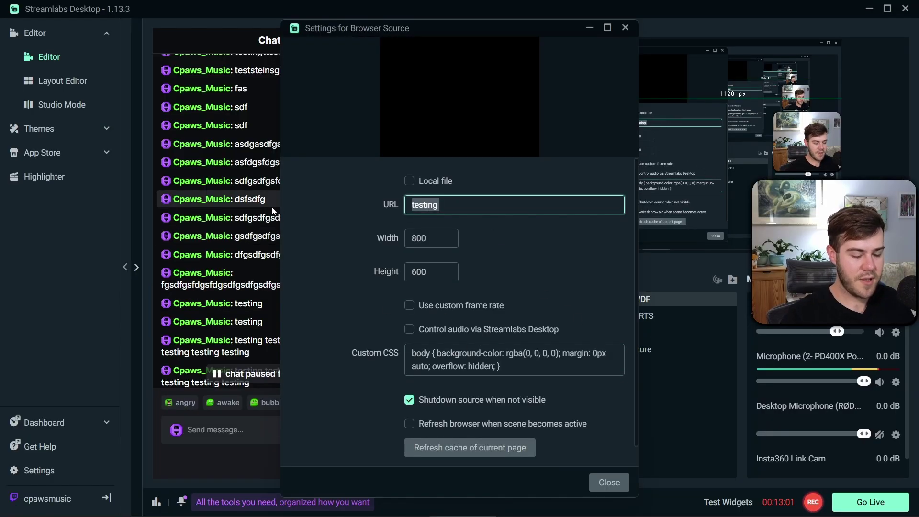
key("BackSpace")
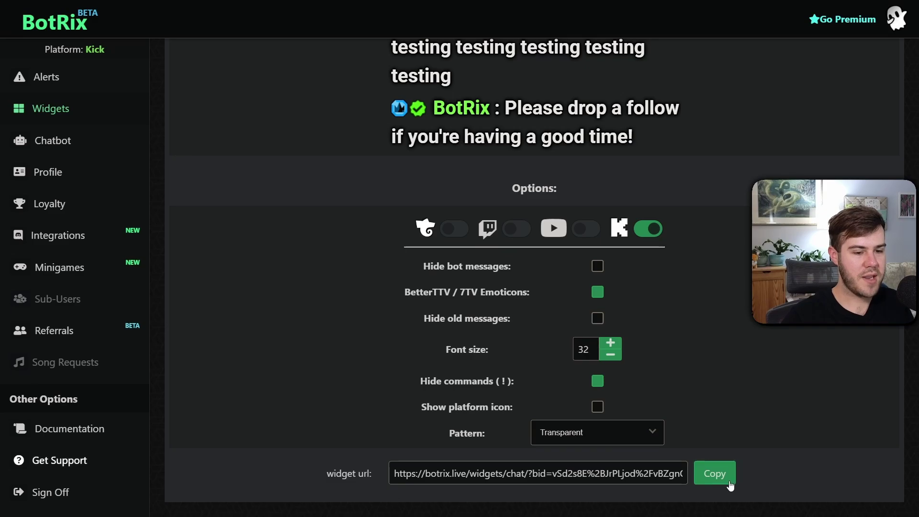
left_click(729, 484)
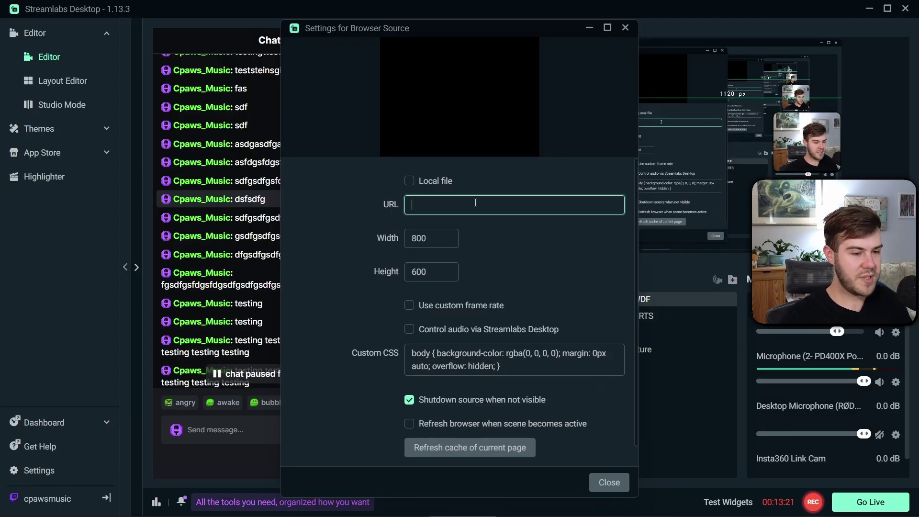
key("ctrl+v")
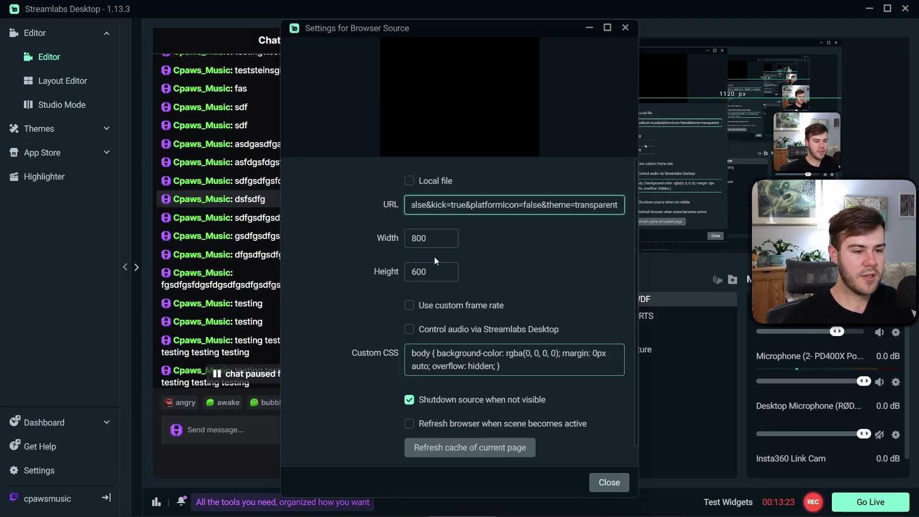
left_click(411, 239)
left_click(610, 483)
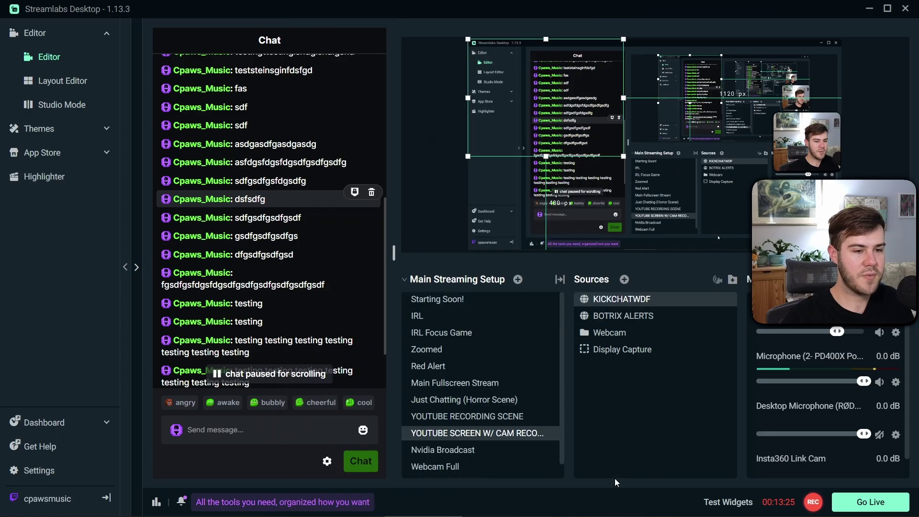
Move the KICKCHATWDF overlay to the preview's lower left and send a test chat message
left_click_drag(544, 110, 631, 161)
left_click(266, 428)
type("sdfasdfasdf")
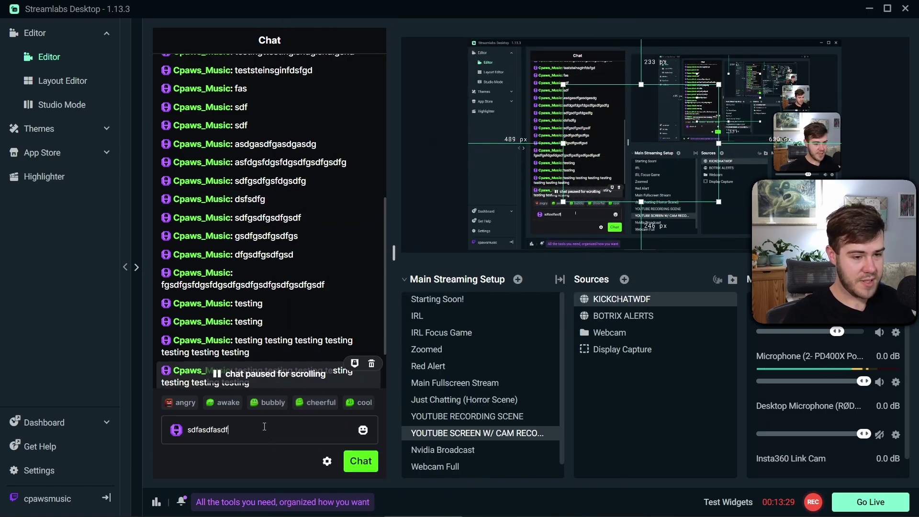
type("sdfasdfafasdfasdfasdfasdf")
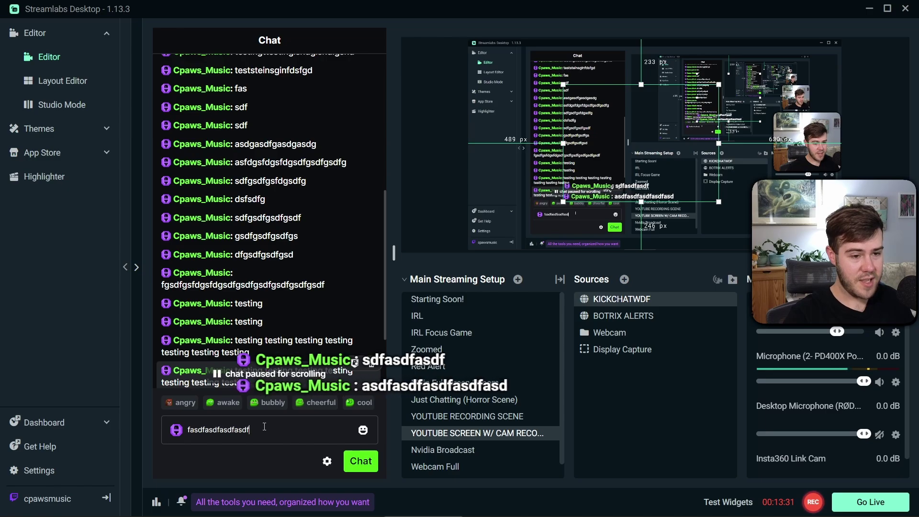
key("Return")
left_click_drag(640, 152, 559, 193)
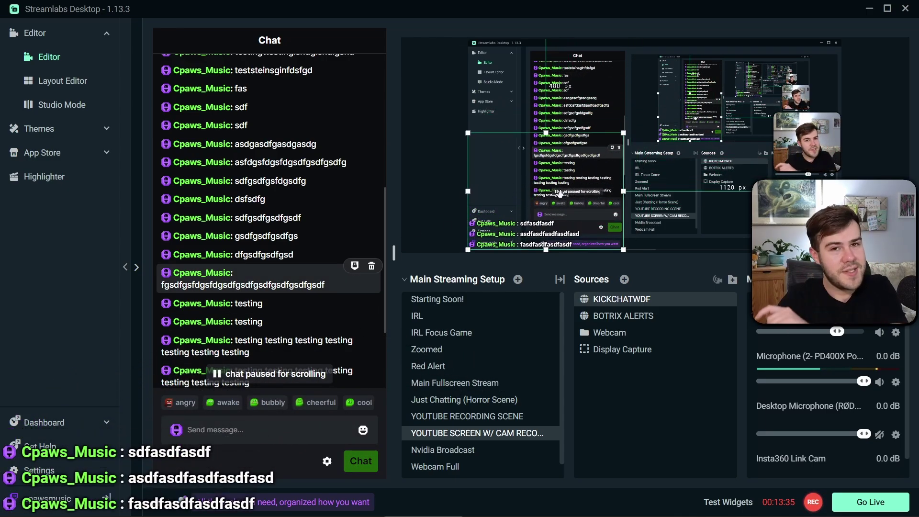